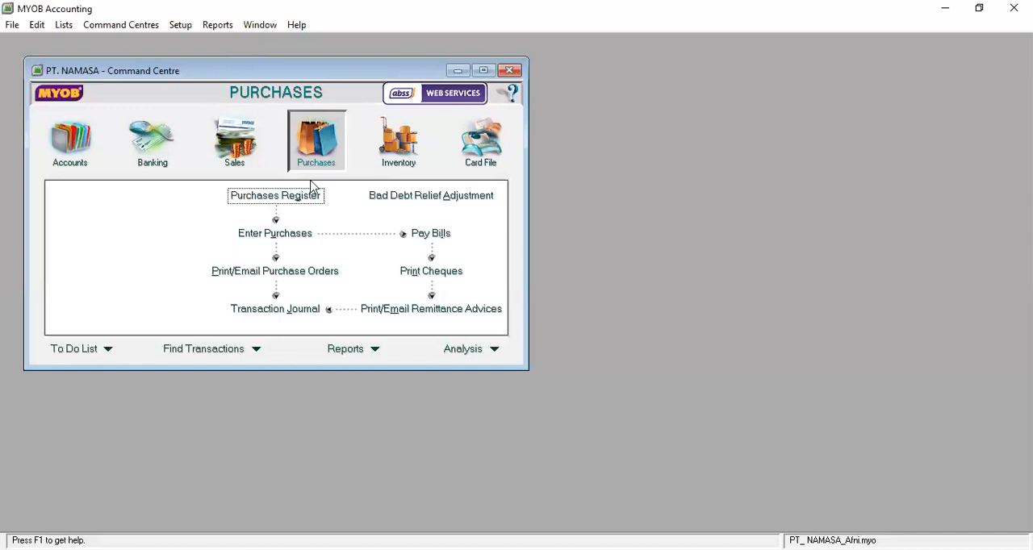
Start a new purchase entry using the Item layout and set its transaction type to ORDER
click(282, 239)
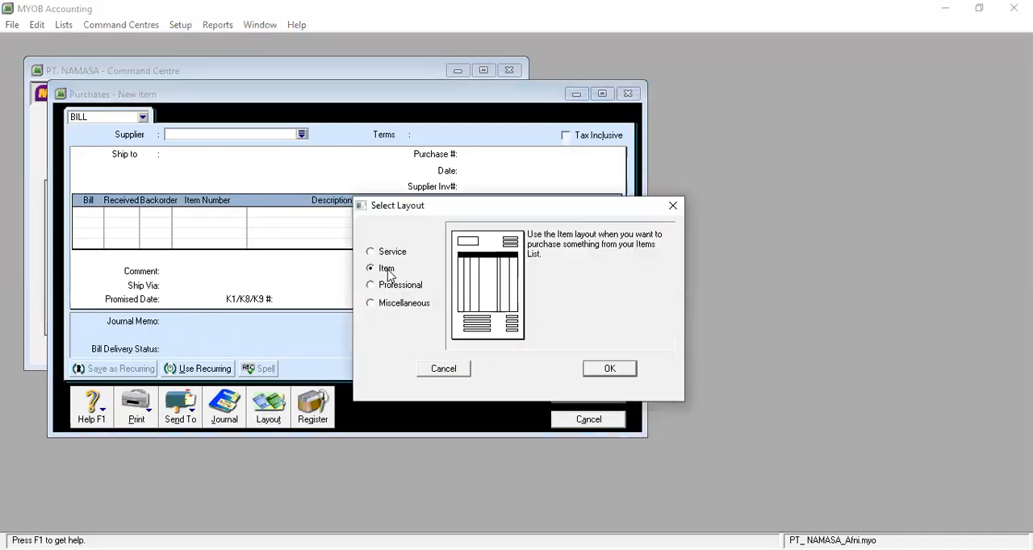
click(610, 369)
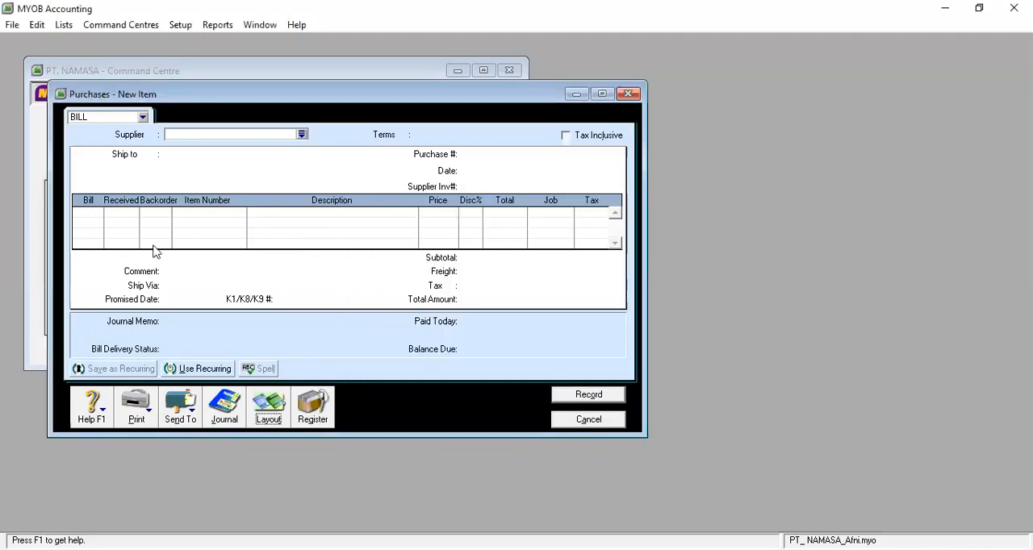
click(145, 118)
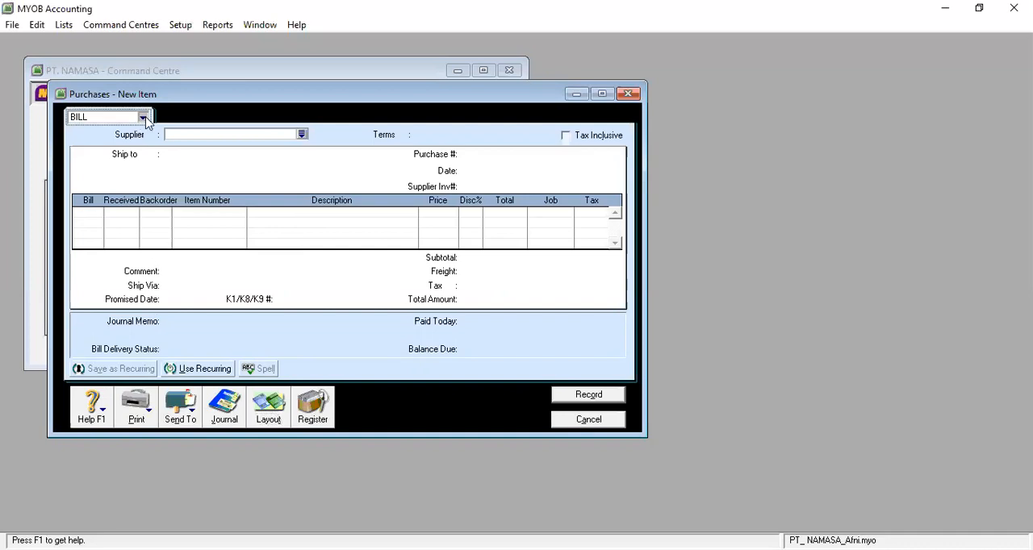
click(145, 118)
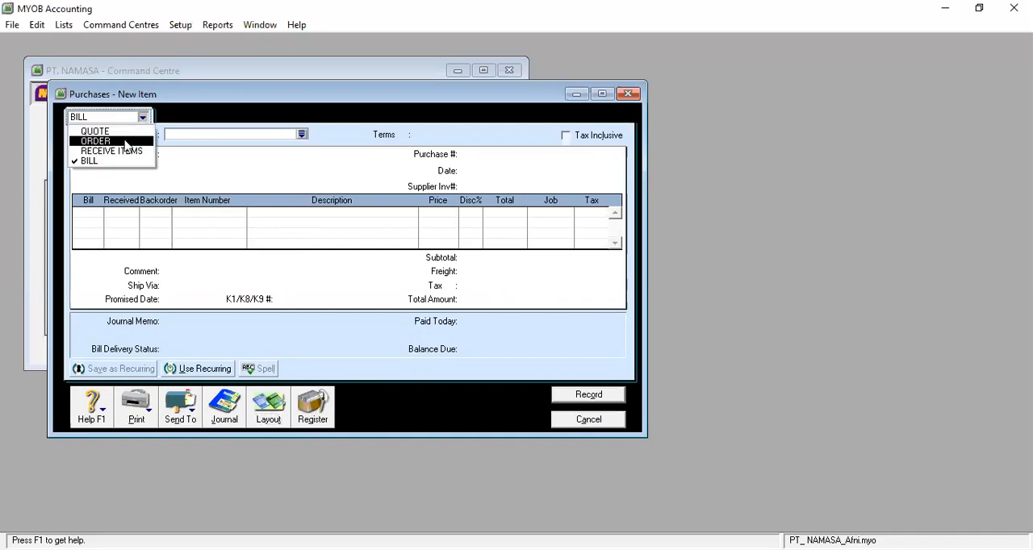
click(126, 142)
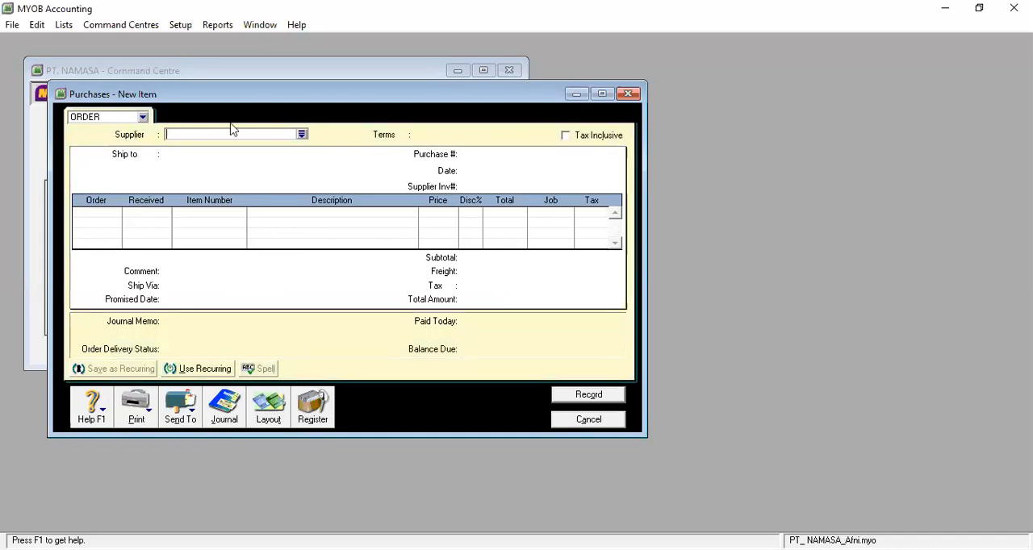
Choose the first listed supplier for the order, dismissing the list of existing orders to create a new one
click(301, 135)
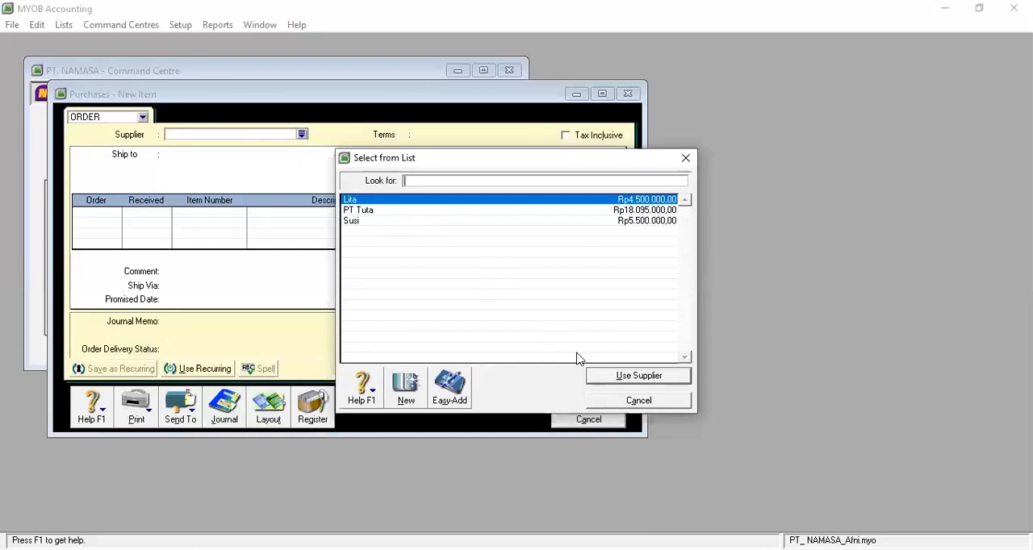
text(Lita)
click(608, 382)
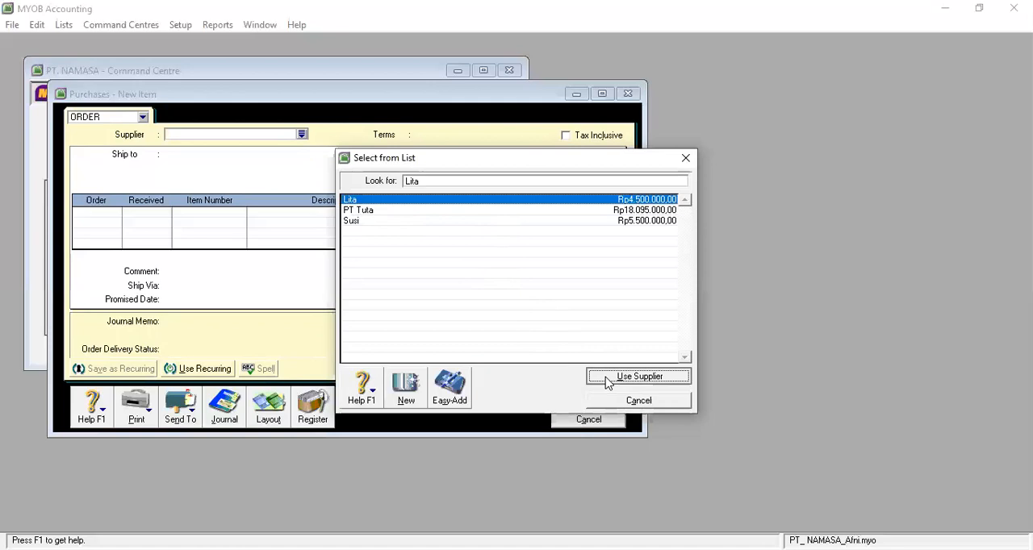
click(663, 403)
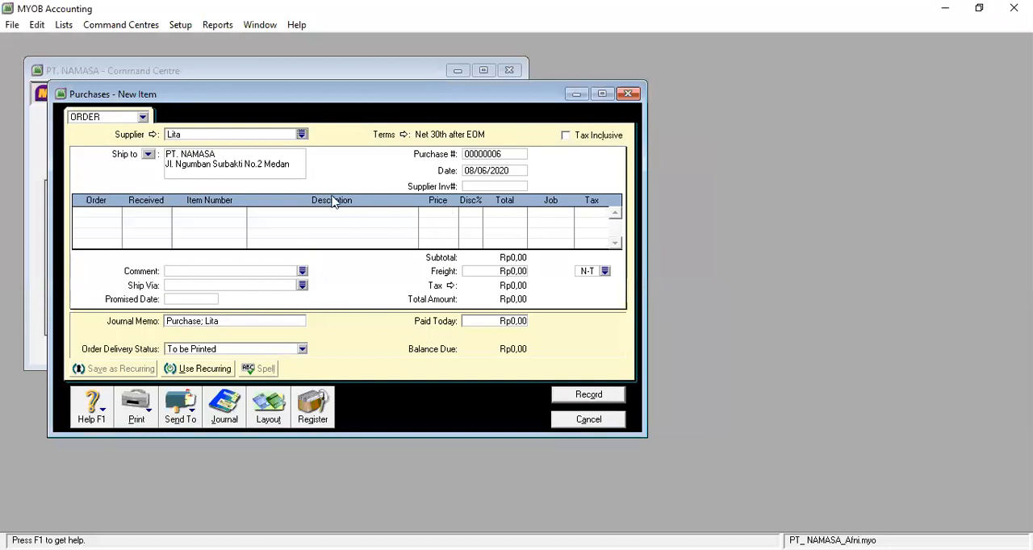
Set the purchase order date to 02/01/2017
click(516, 174)
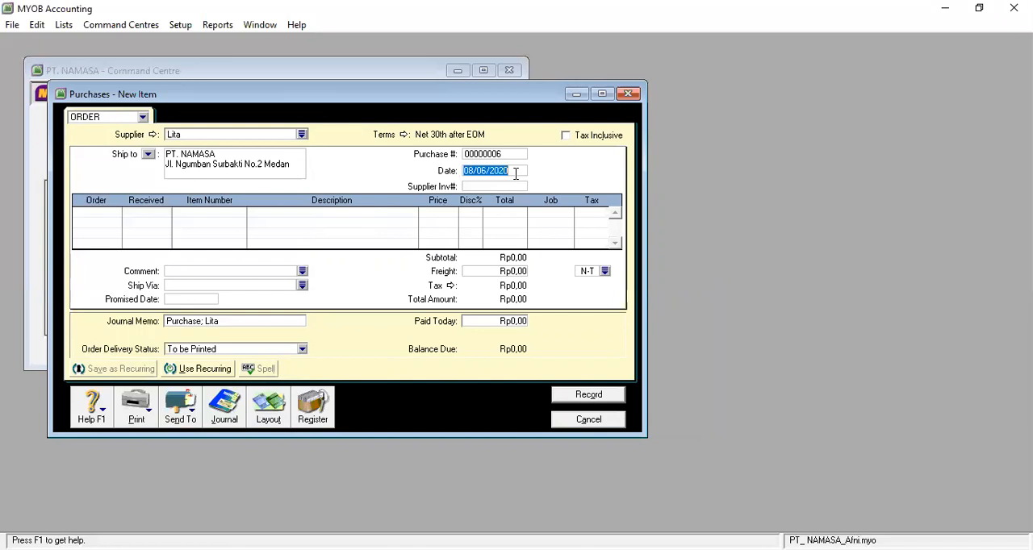
text(02/01/2017)
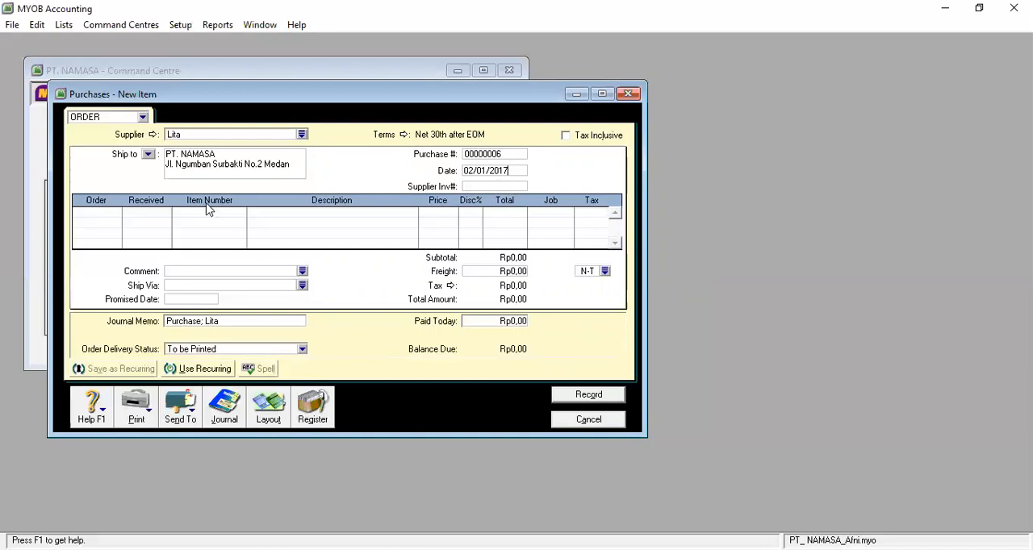
Enter an order line for 10 units of item LEG (Legenda)
click(118, 212)
text(10)
click(119, 219)
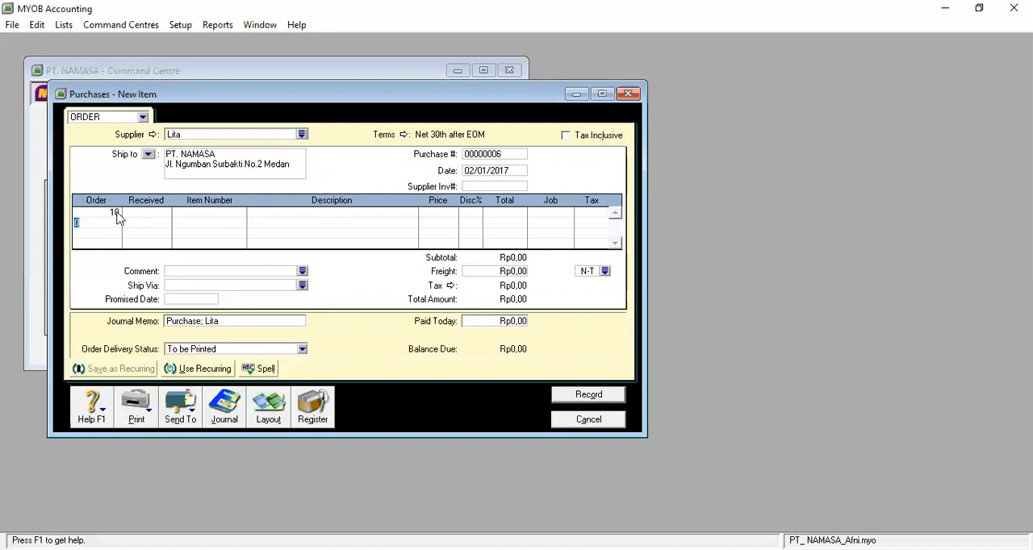
click(184, 211)
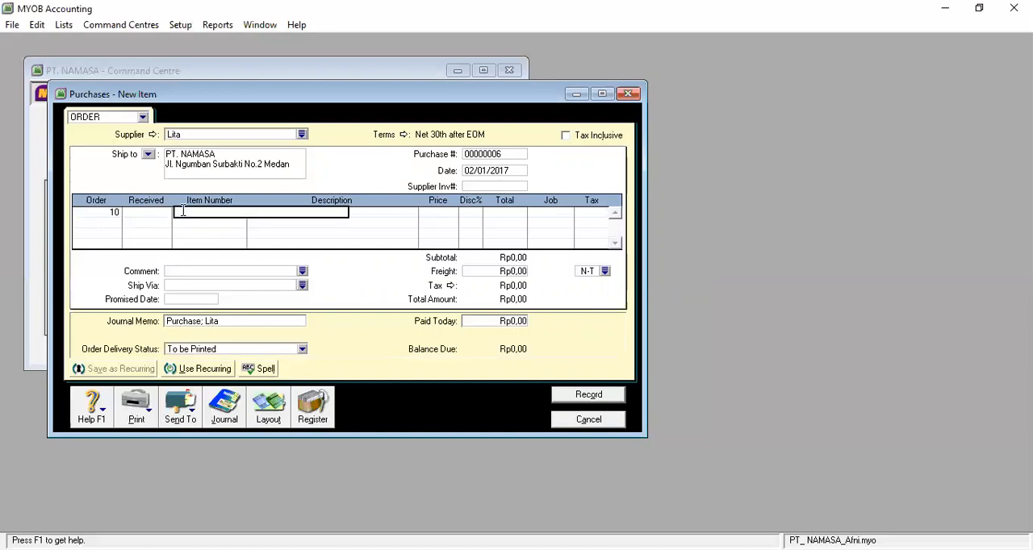
text(LEG)
key(Tab)
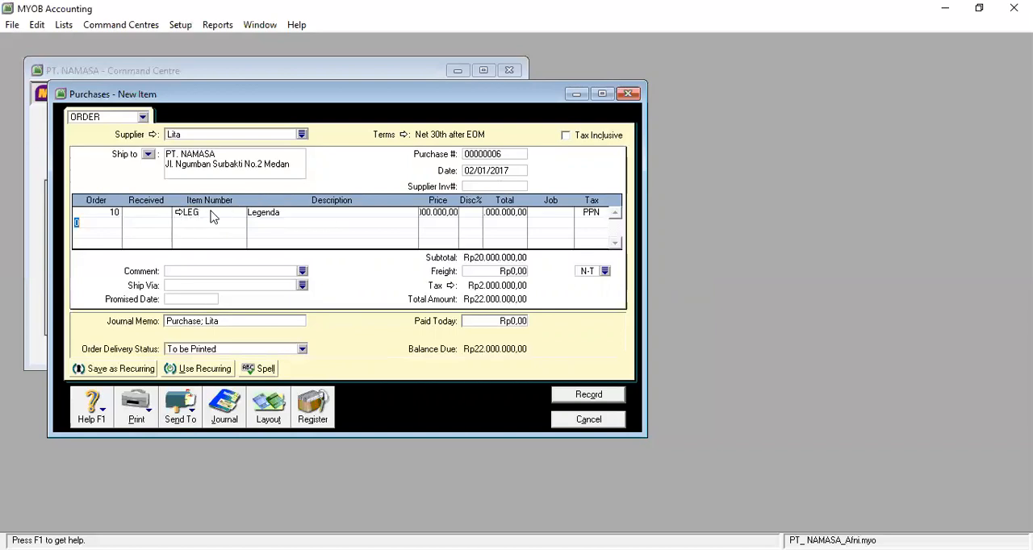
click(211, 212)
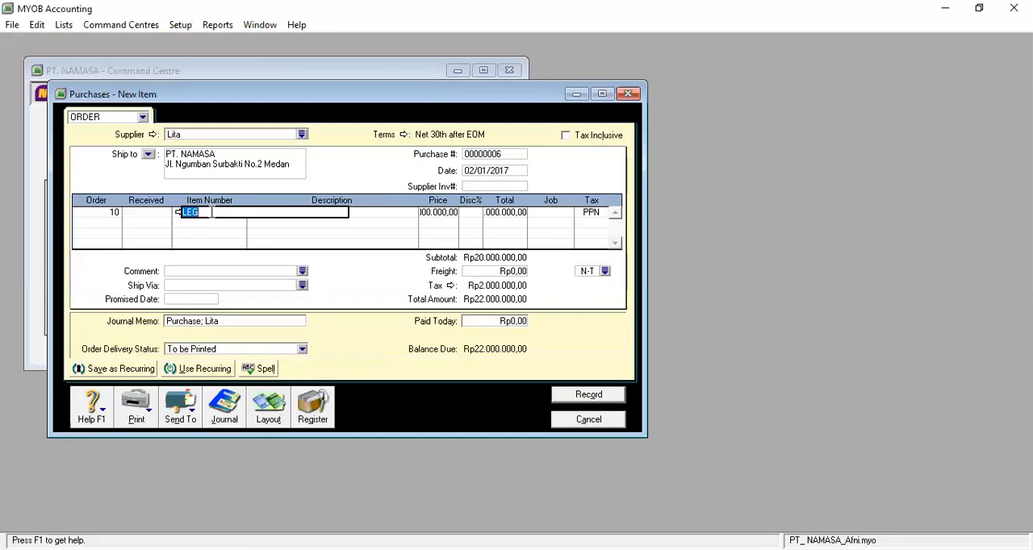
key(Tab)
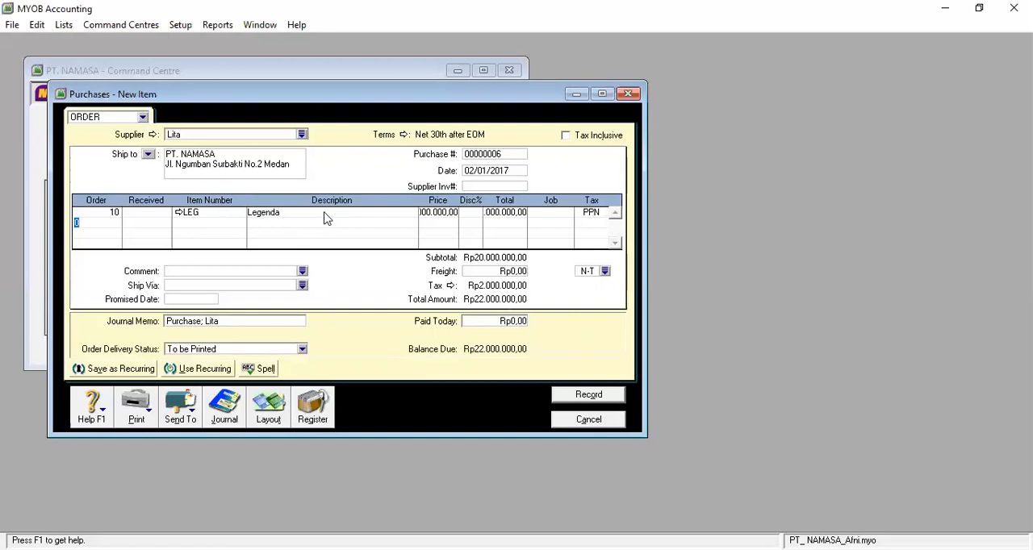
Set the unit price of the Legenda order line to 2000000
click(431, 214)
text(2000000)
key(Return)
click(438, 213)
Check the Legenda line total with Tax Inclusive switched on, and switch the option off again
click(508, 216)
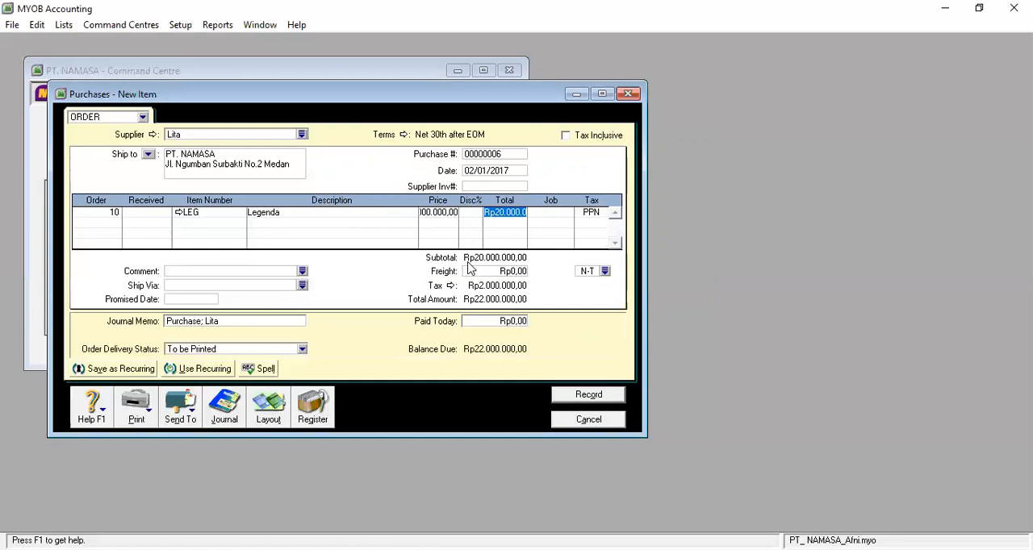
click(569, 135)
click(568, 136)
Replace "Purchase" in the journal memo with "Pesanan Pembelian", keeping the supplier's name, and record the order
click(198, 322)
click(198, 321)
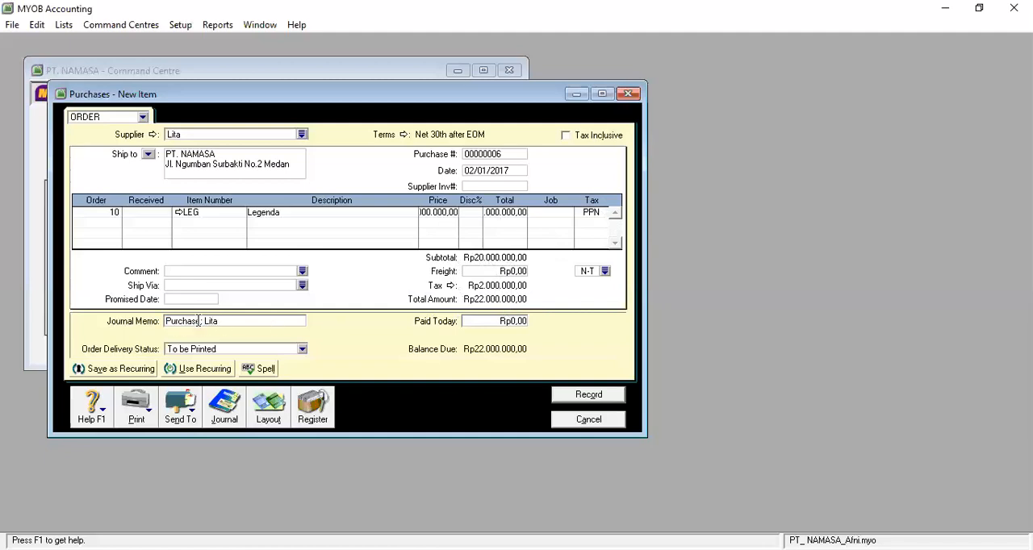
key(BackSpace)
key(BackSpace)
key(BackSpace)
key(BackSpace)
key(BackSpace)
key(BackSpace)
key(BackSpace)
key(BackSpace)
key(BackSpace)
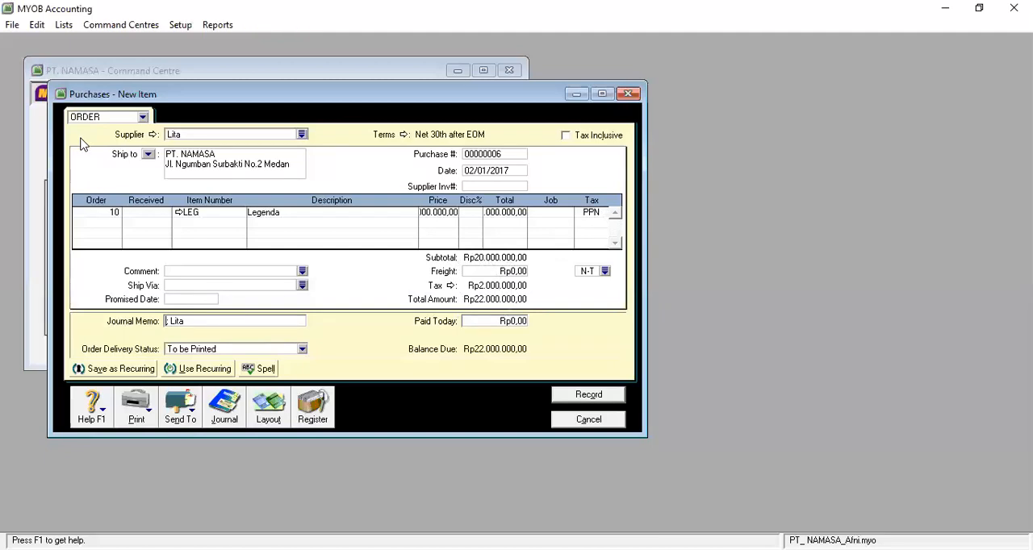
text(M)
key(BackSpace)
text(P)
key(BackSpace)
text(Memo)
text(san)
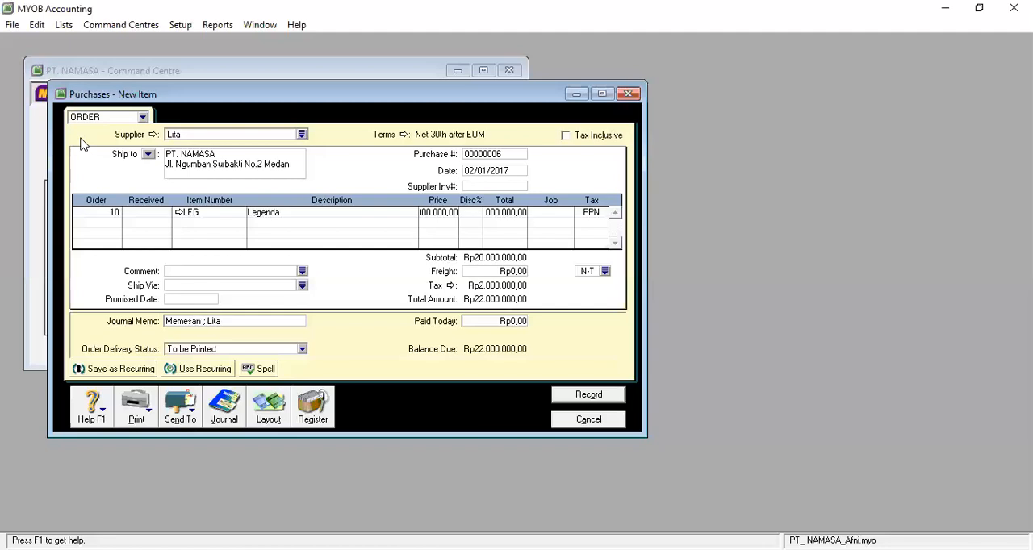
key(BackSpace)
key(BackSpace)
key(BackSpace)
key(BackSpace)
key(BackSpace)
key(BackSpace)
key(BackSpace)
text(Pesanan Pembelian)
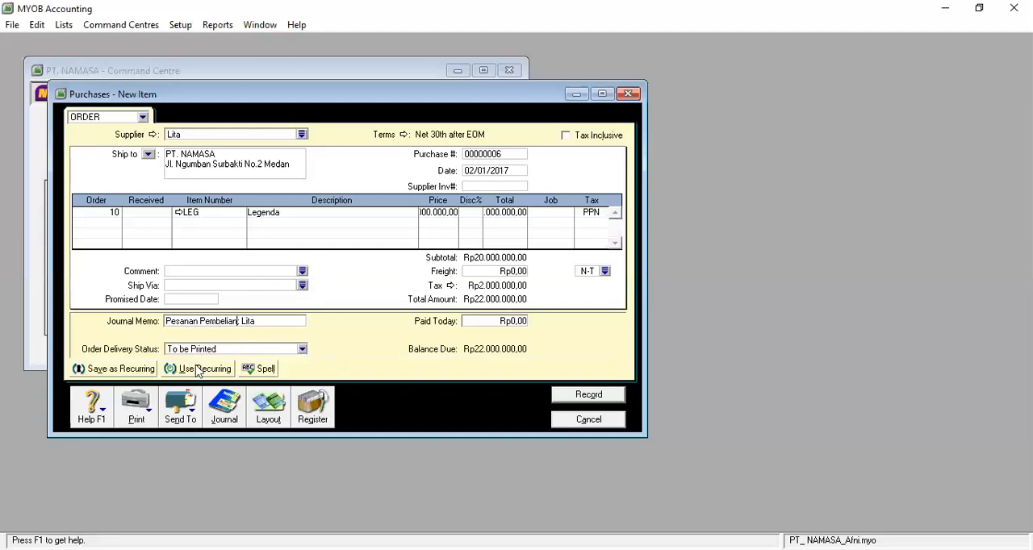
click(589, 395)
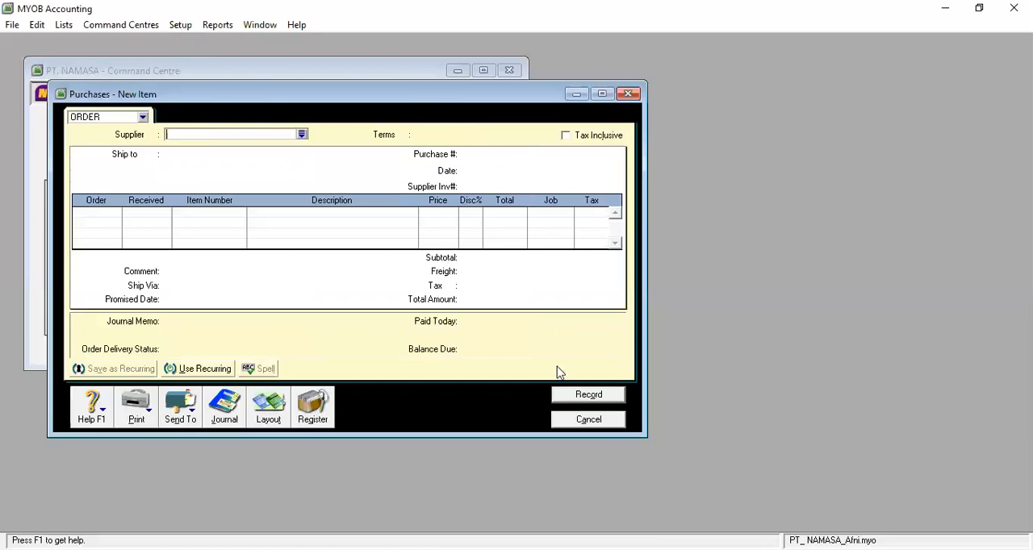
Close the blank order, start another purchase entry for the same supplier, and load its existing order dated 02/01/2017
click(602, 421)
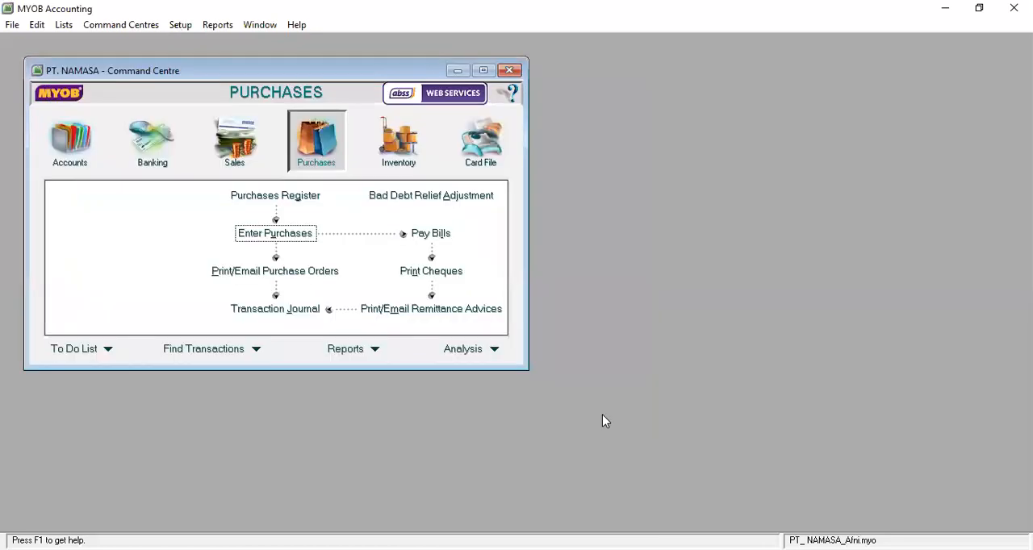
click(280, 235)
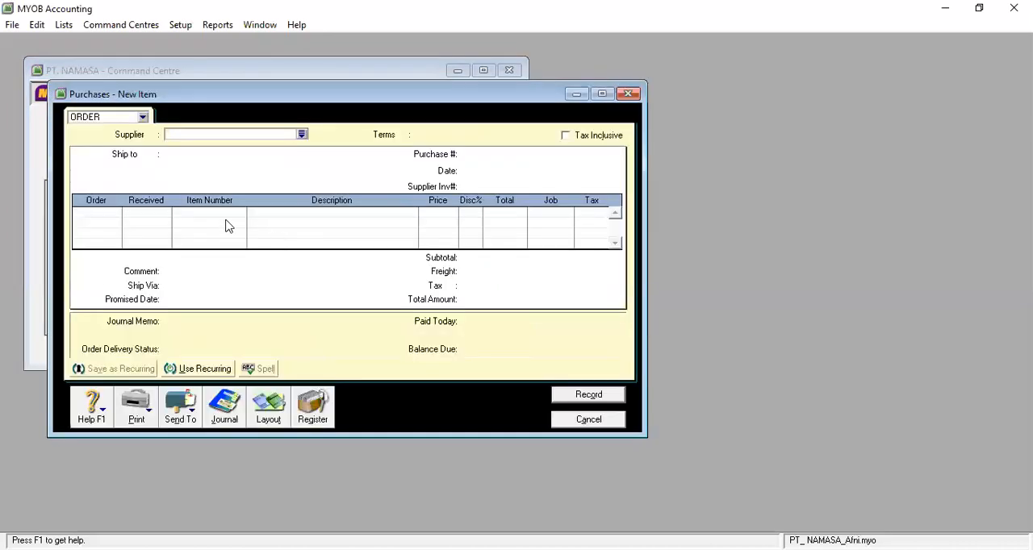
click(303, 136)
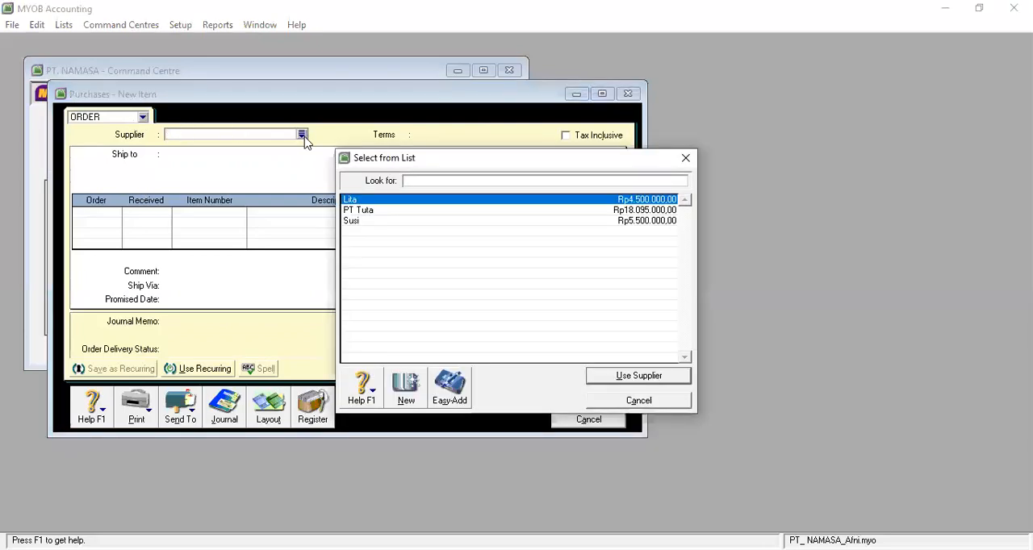
click(433, 202)
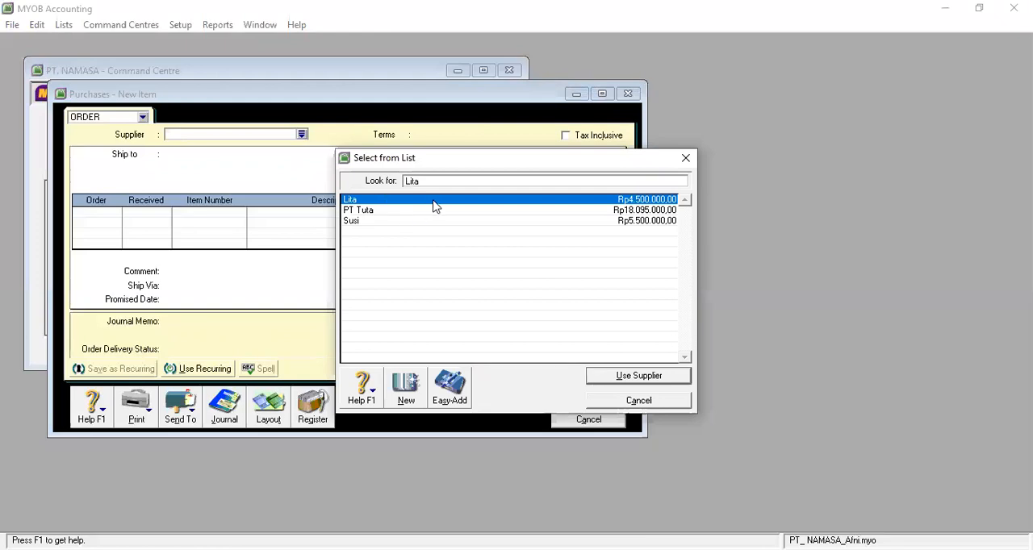
click(630, 376)
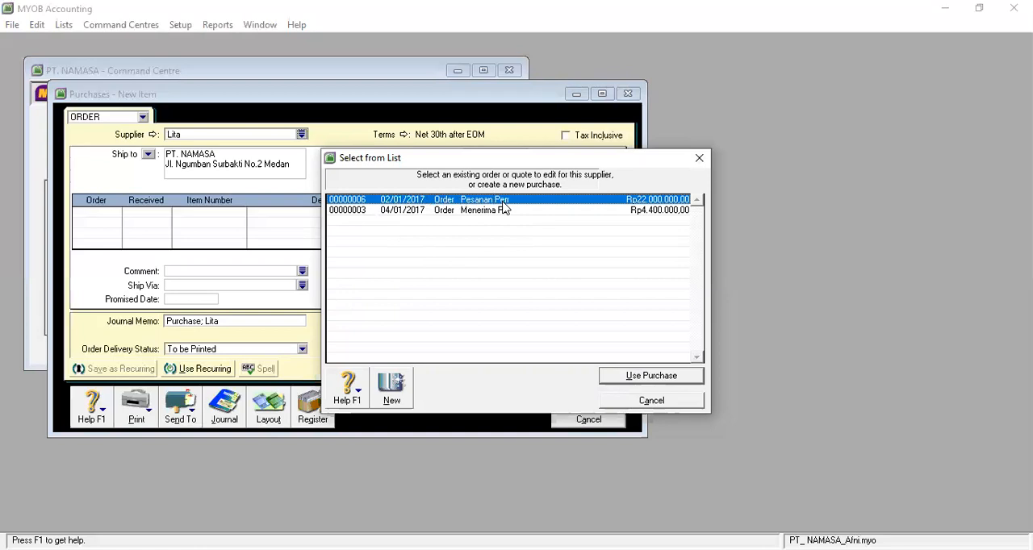
click(637, 381)
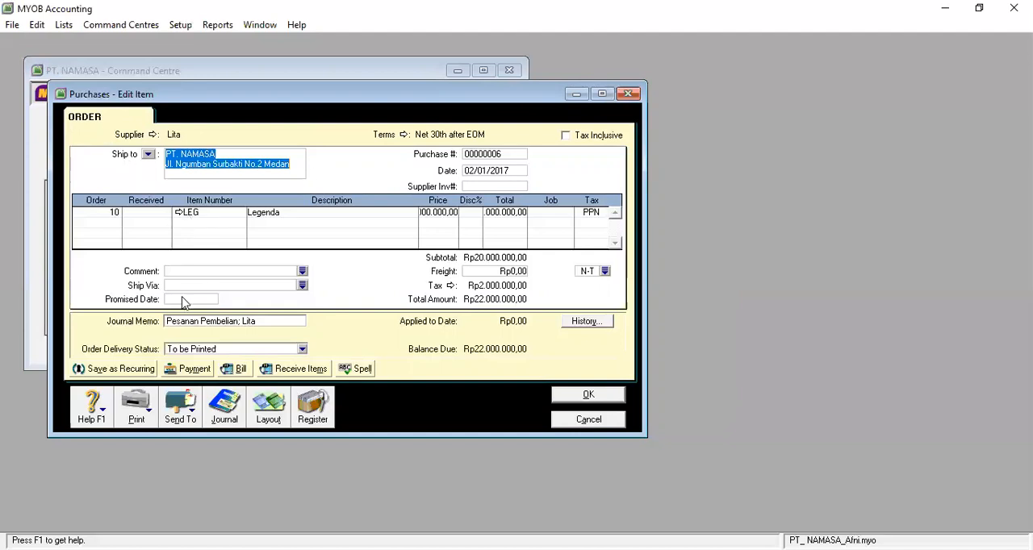
Convert the loaded order to a bill and date it 04/01/2017
click(235, 369)
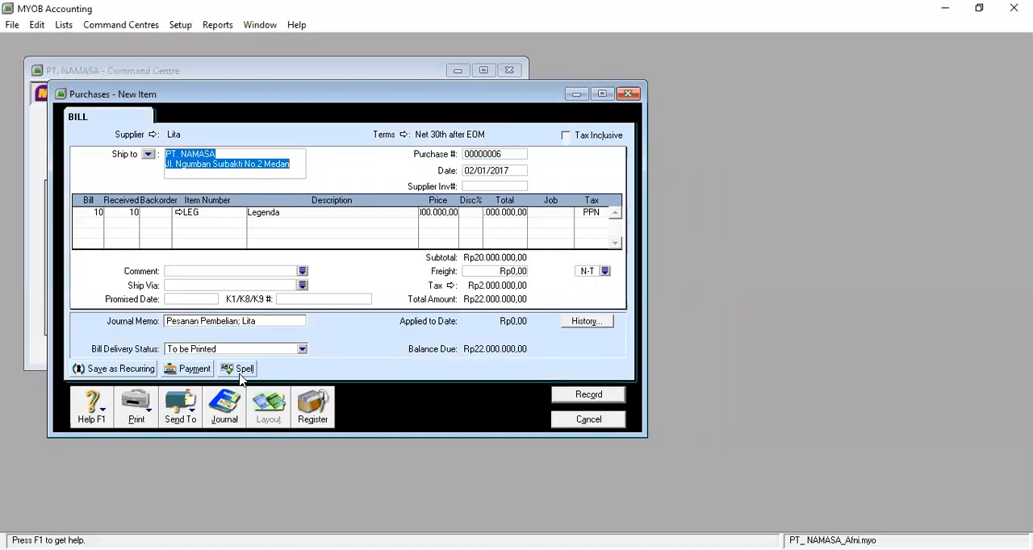
click(511, 172)
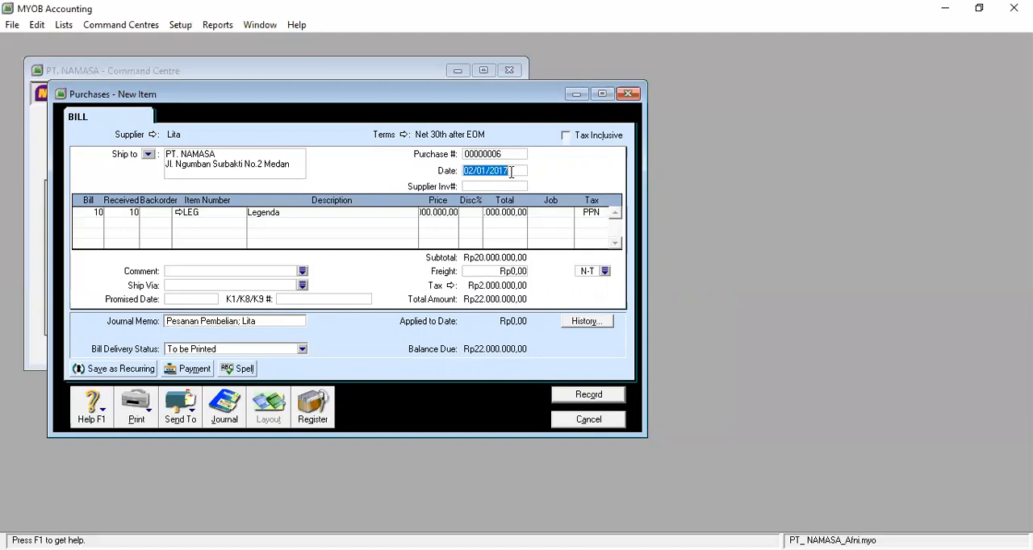
text(04/2)
key(BackSpace)
text(0)
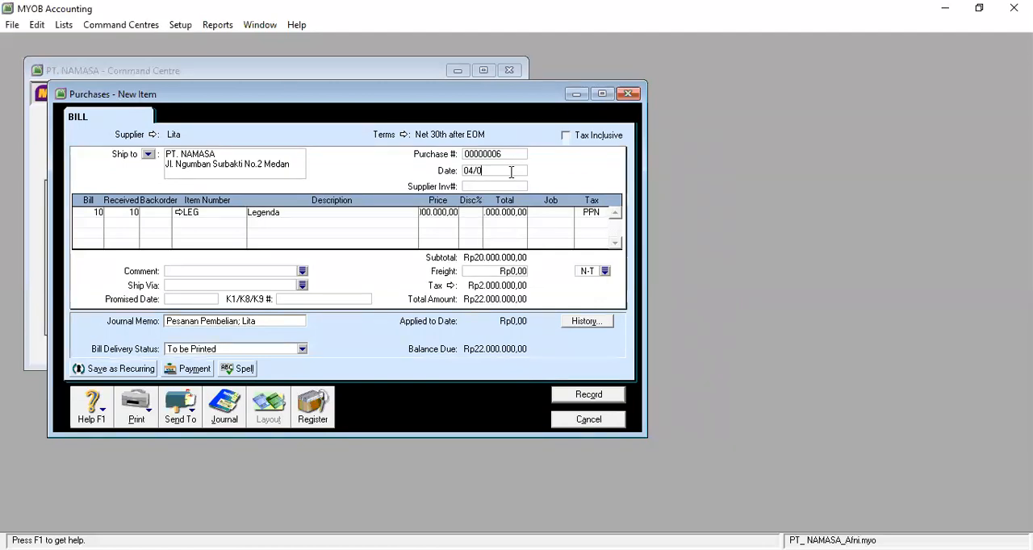
text(1/2017)
Set the billed quantity of the Legenda line to 8
click(96, 213)
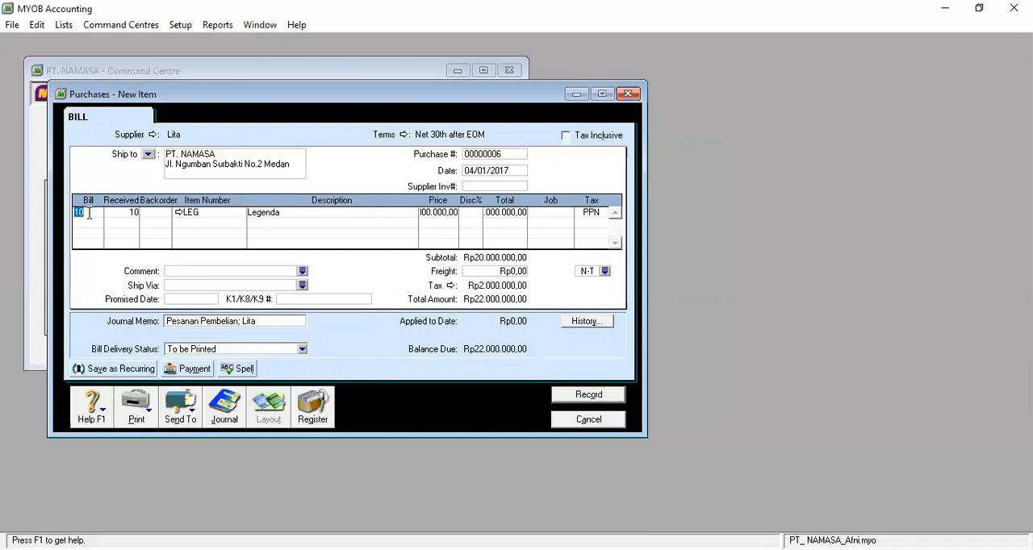
text(8)
click(91, 221)
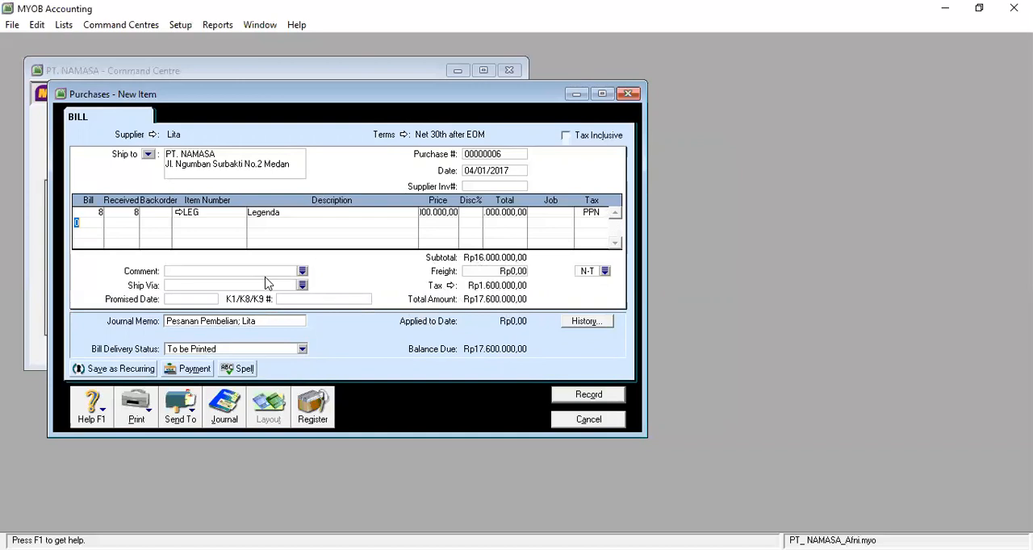
Change the bill's journal memo wording to "Menerima Pesanan Pembelian", keeping the supplier's name at the end
click(187, 271)
click(187, 322)
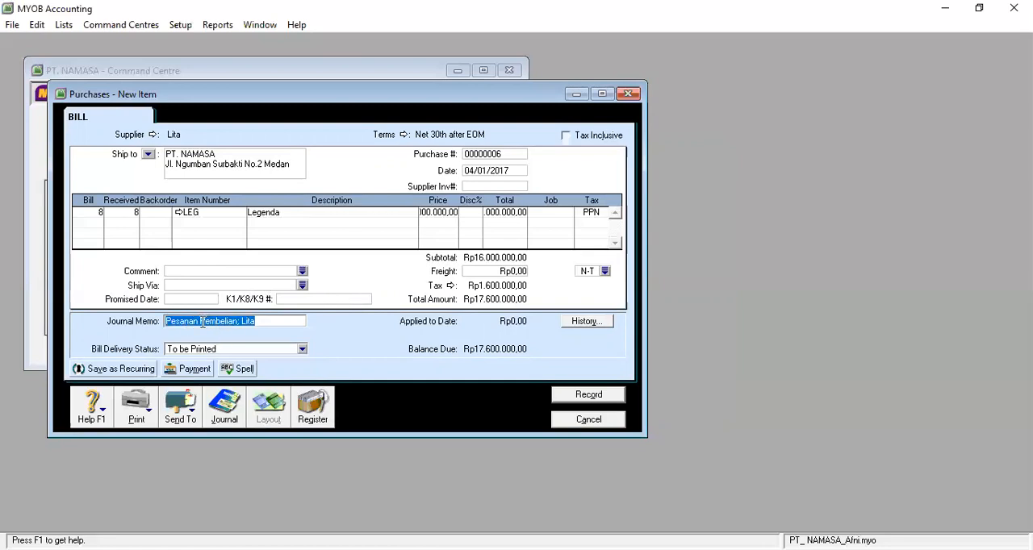
click(201, 322)
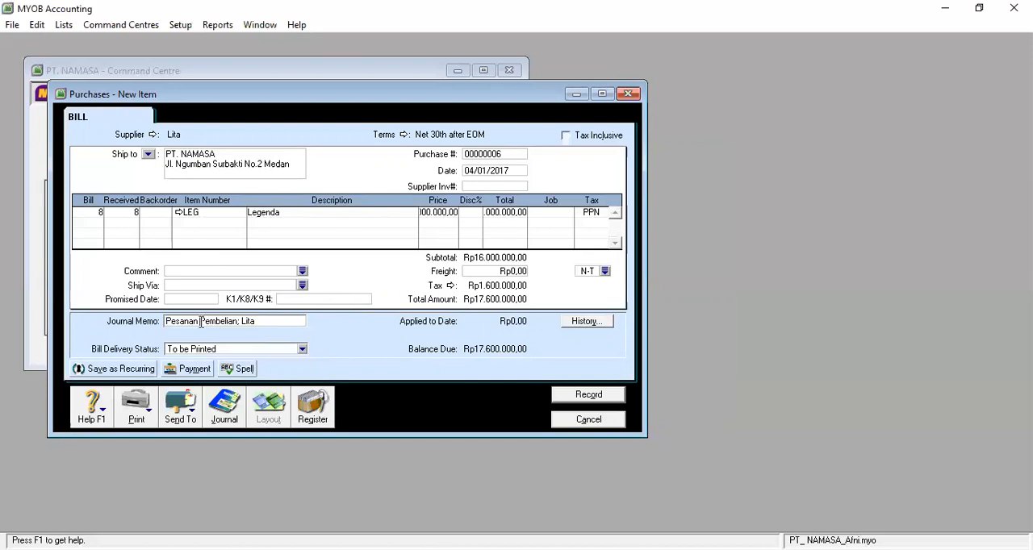
key(BackSpace)
key(BackSpace)
key(BackSpace)
key(BackSpace)
key(BackSpace)
key(BackSpace)
key(BackSpace)
key(BackSpace)
text(Menerima Pesanan)
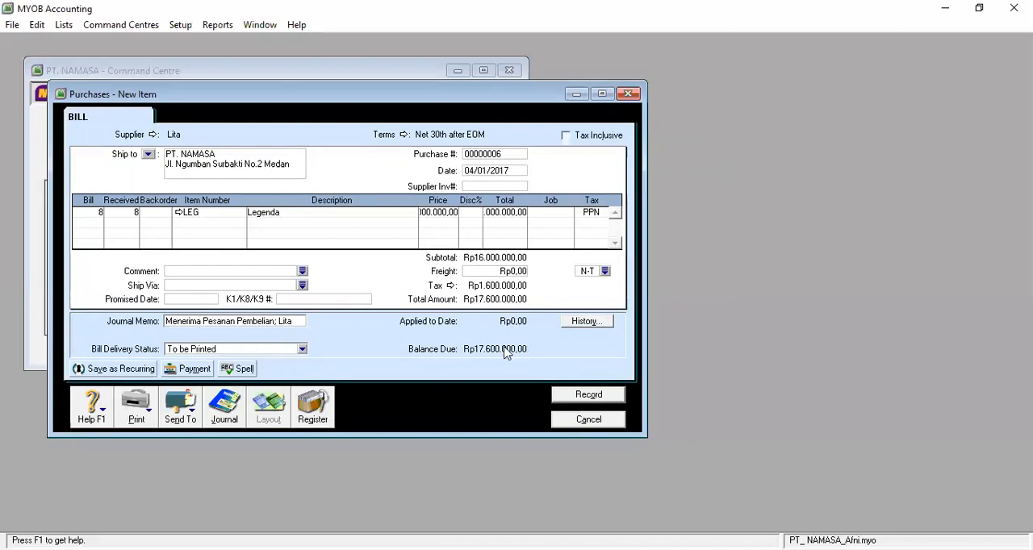
key(Tab)
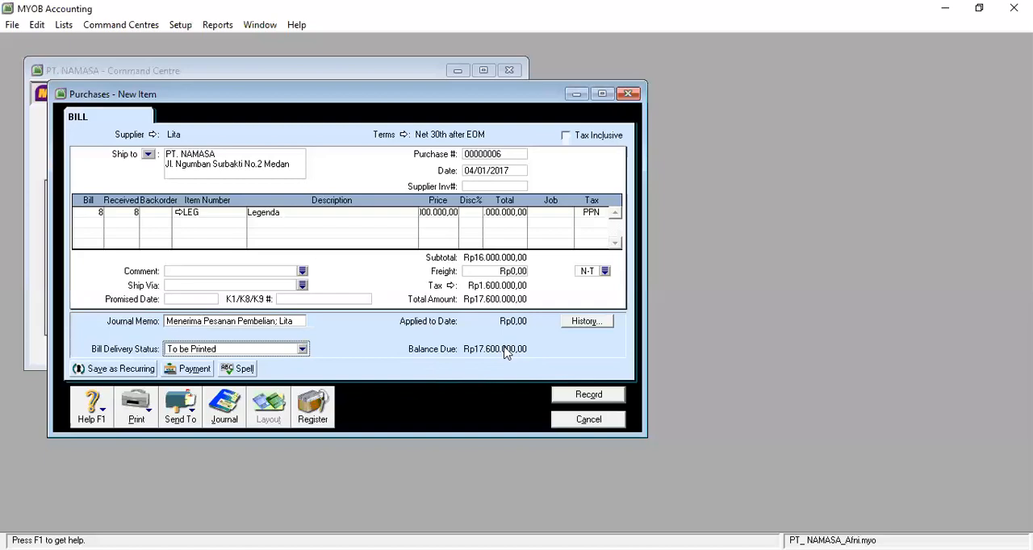
Record the bill for the received Legenda units, accepting its pre-dated date
key(Tab)
key(Tab)
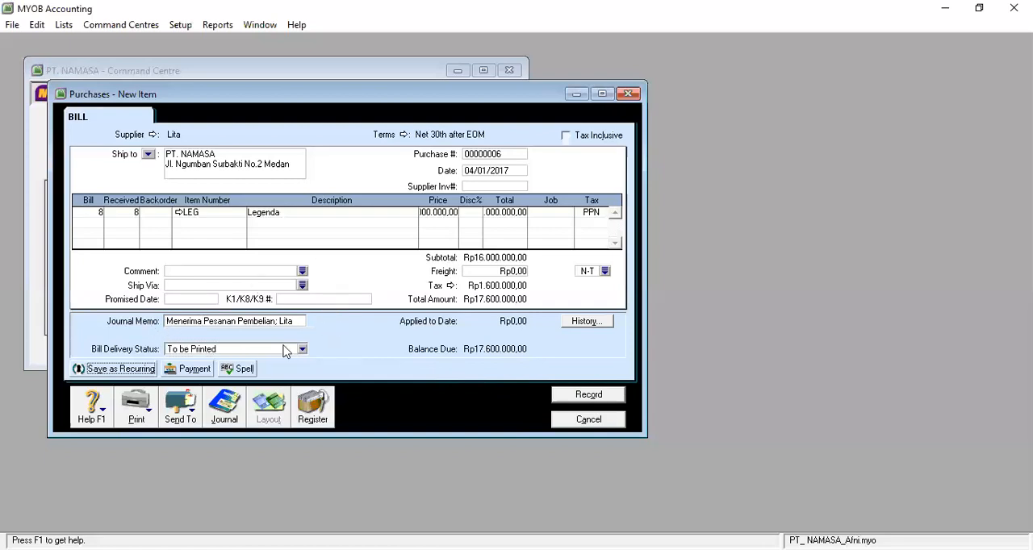
click(582, 396)
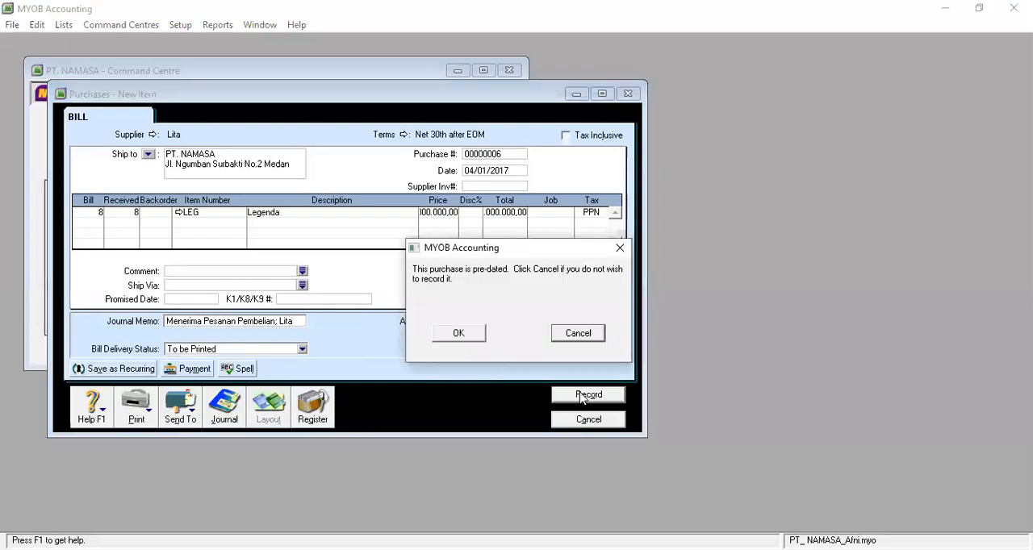
click(457, 335)
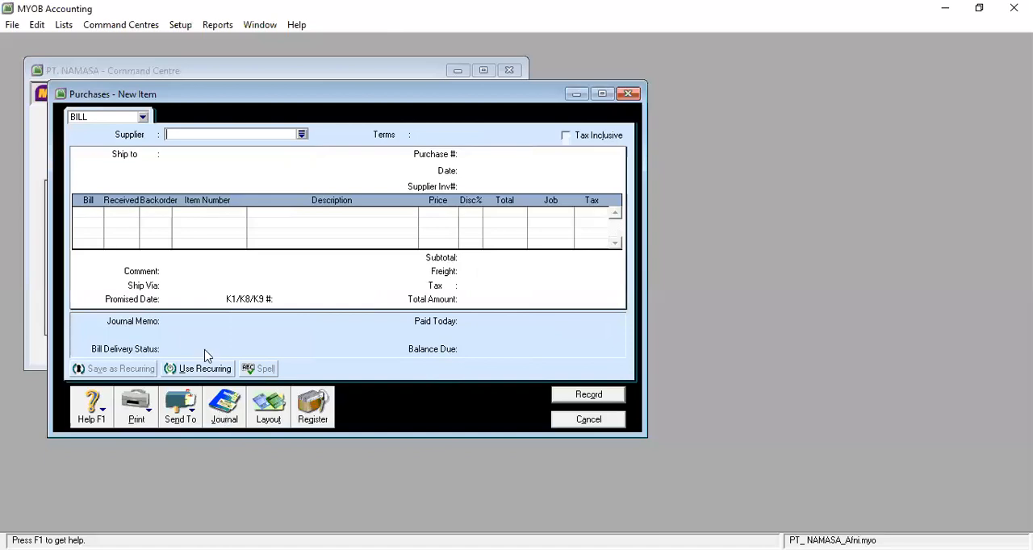
Review the 04/01/2017 received-order entry in the purchases transaction journal, then close the journal and the blank purchase
click(226, 408)
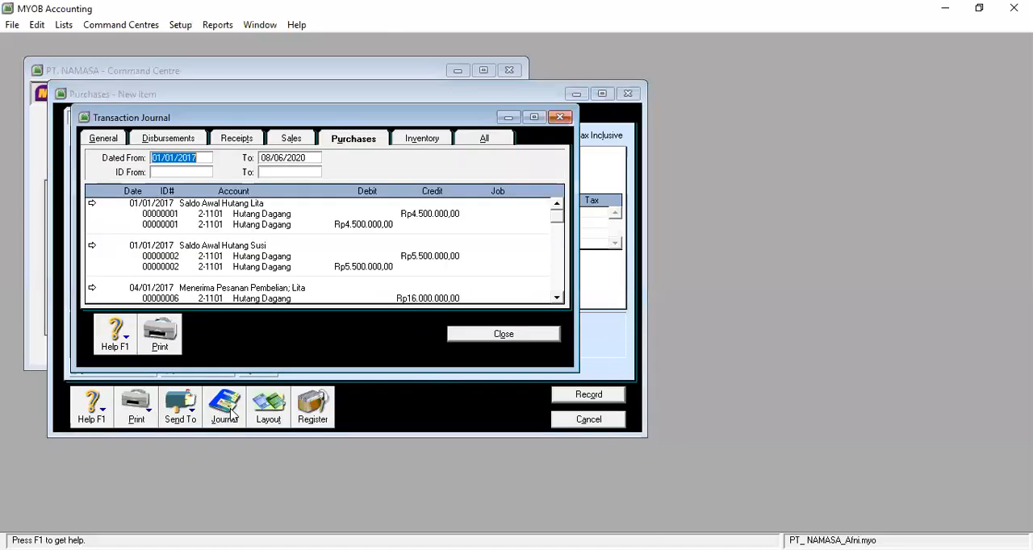
click(557, 298)
click(557, 299)
click(557, 299)
click(557, 298)
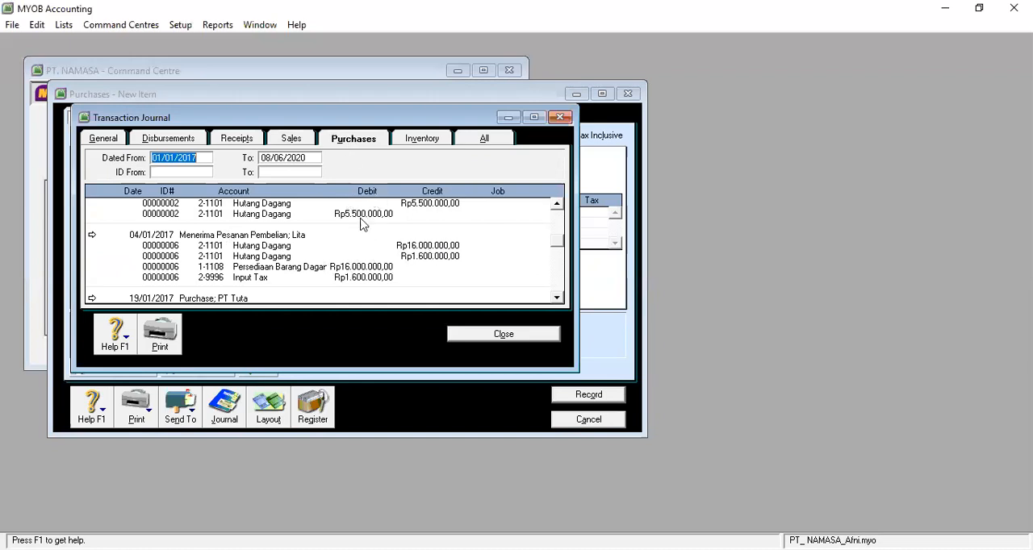
click(503, 334)
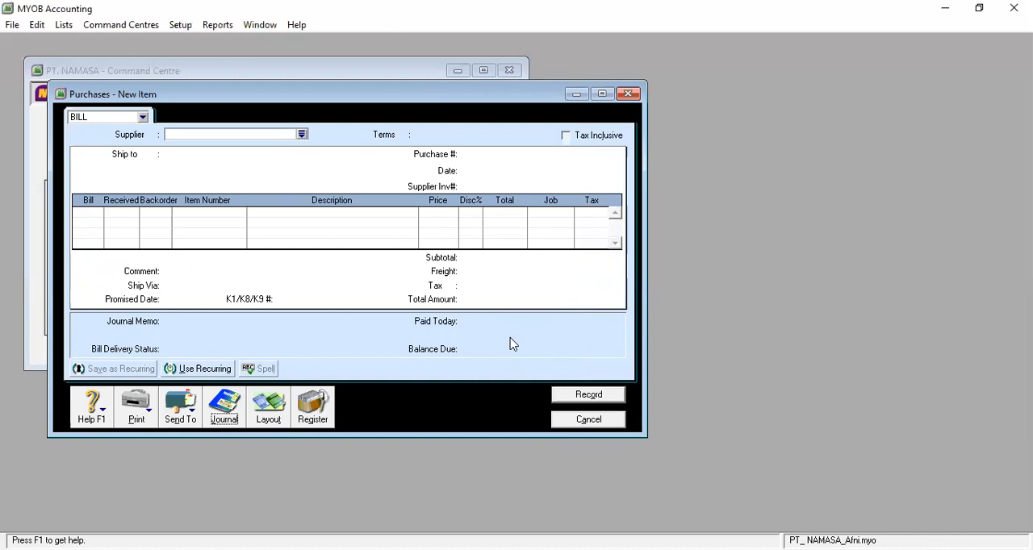
click(594, 421)
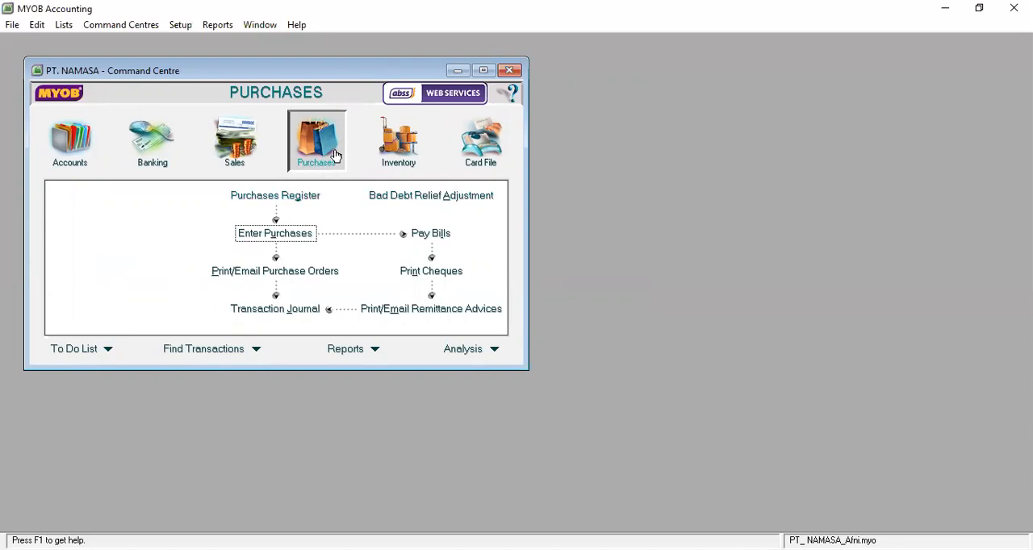
Start a new purchase bill in the Item layout for the same supplier without loading an existing order
click(302, 235)
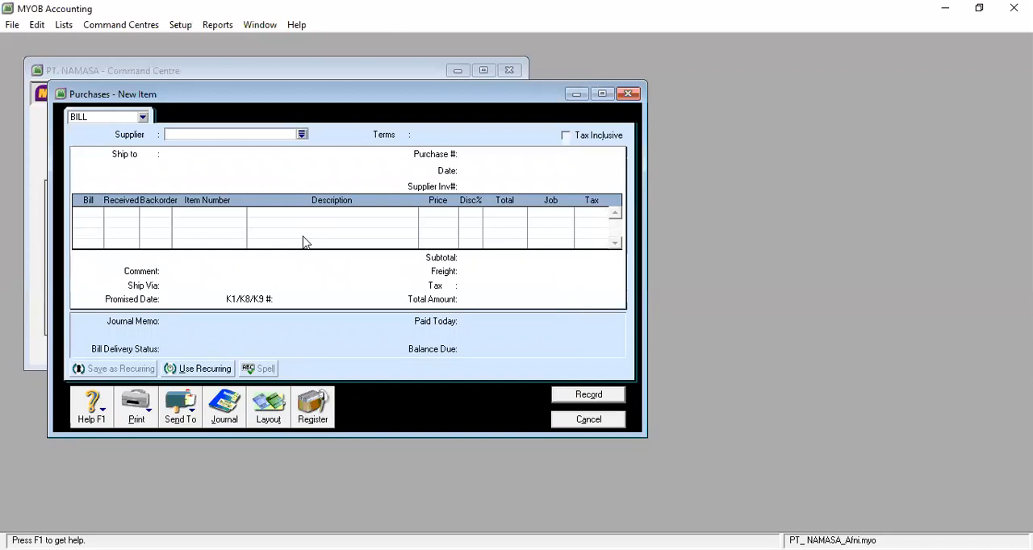
click(269, 411)
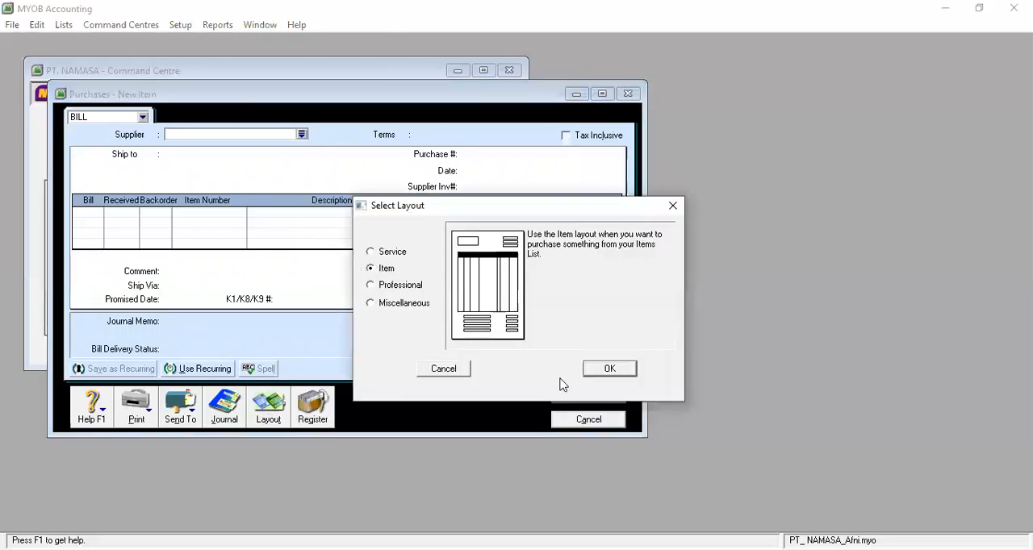
click(616, 369)
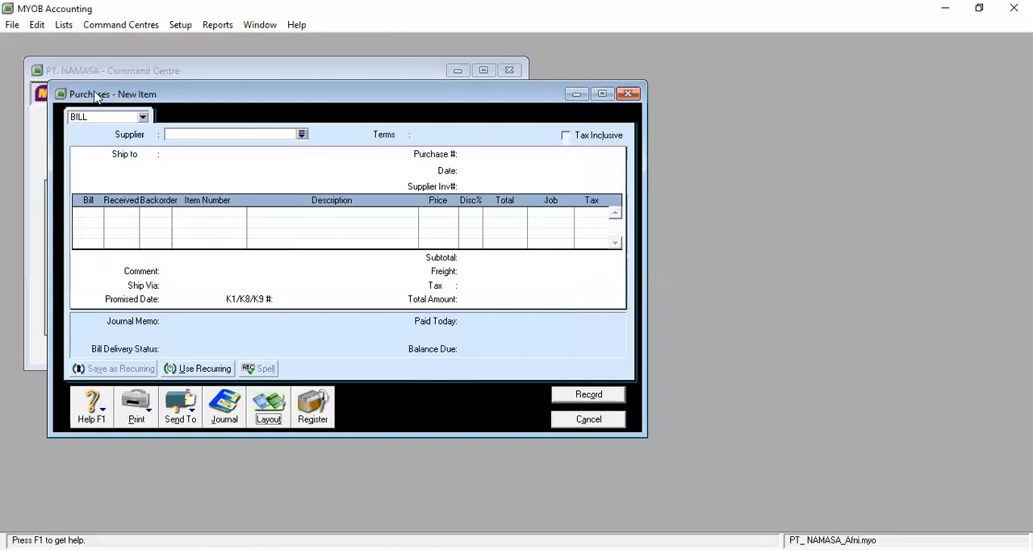
click(302, 136)
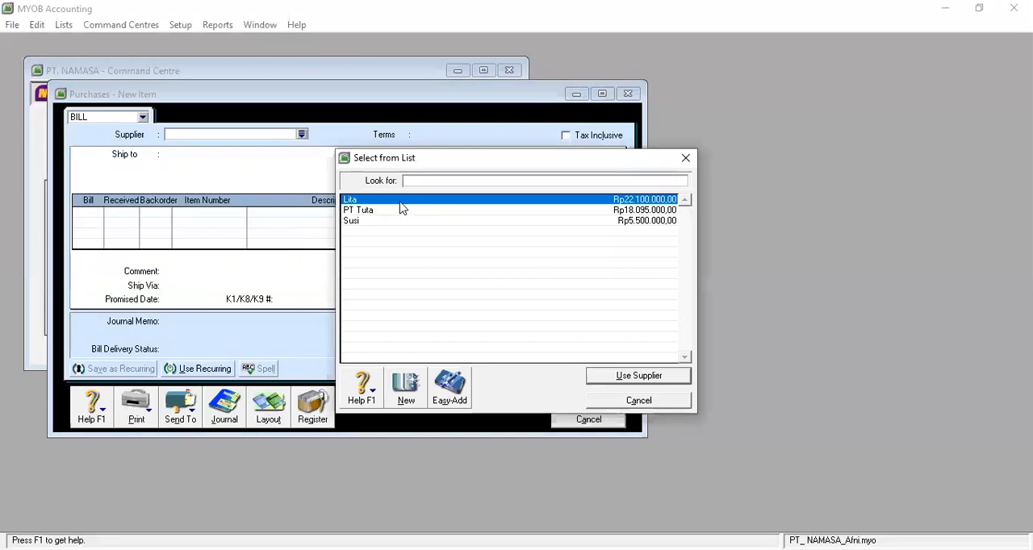
text(Lita)
click(649, 379)
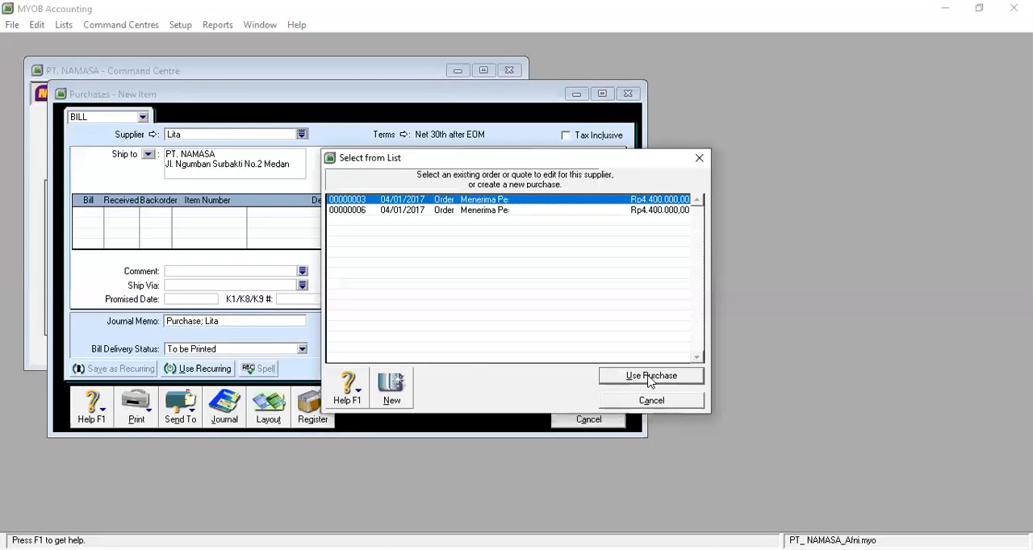
click(671, 408)
Enter a return line of -2 Legenda (LEG) units on the bill and check its price and total
click(95, 213)
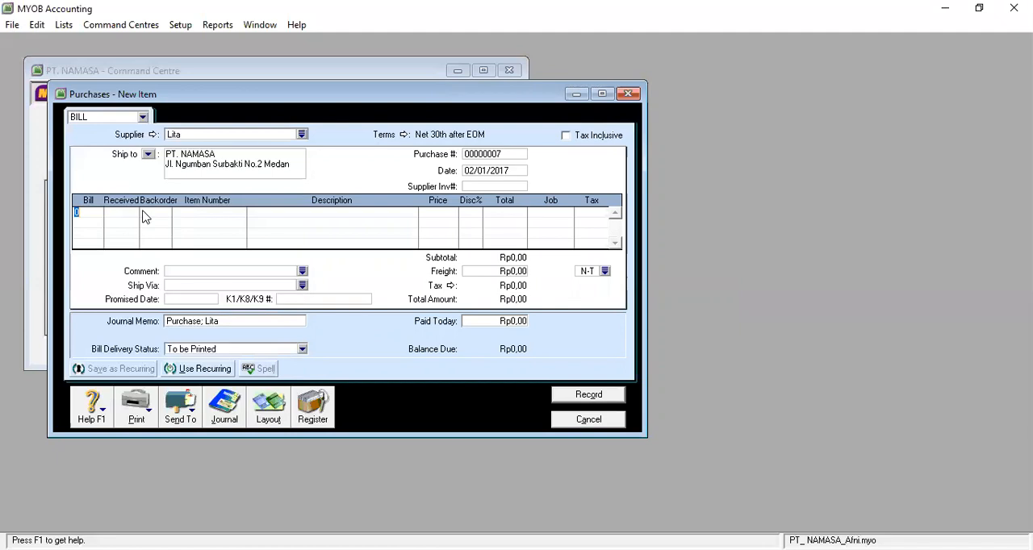
text(1)
text(2)
key(Down)
click(186, 212)
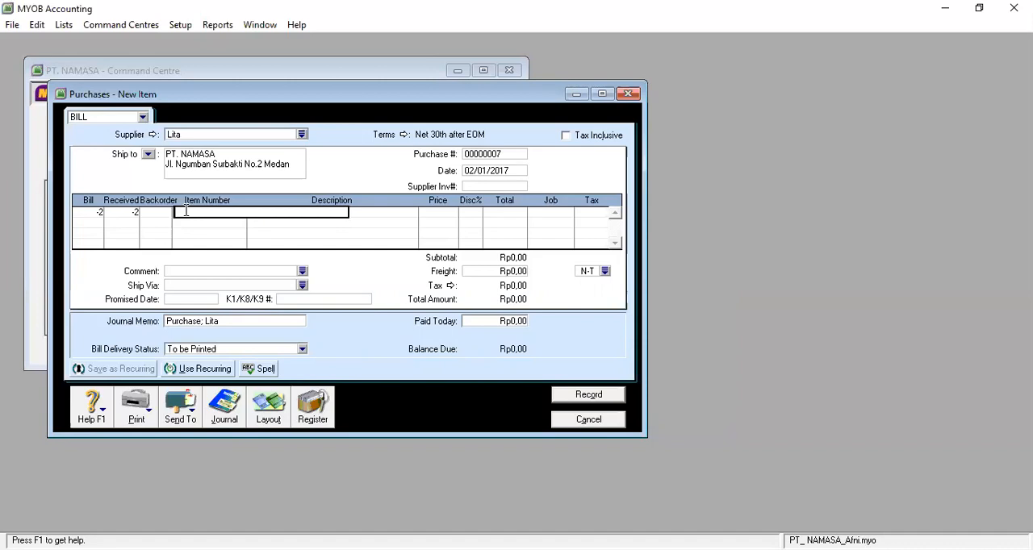
text(LEG)
key(Return)
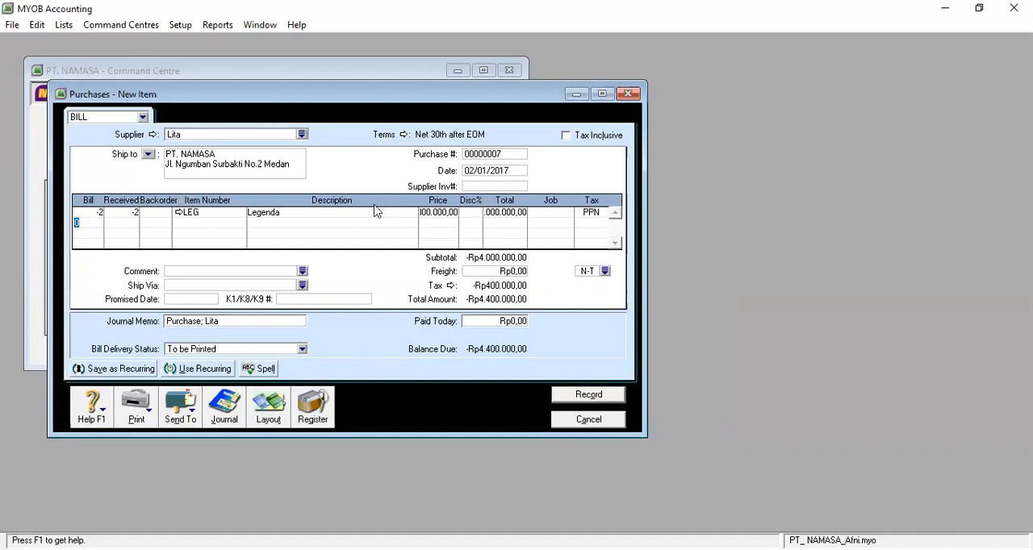
click(434, 213)
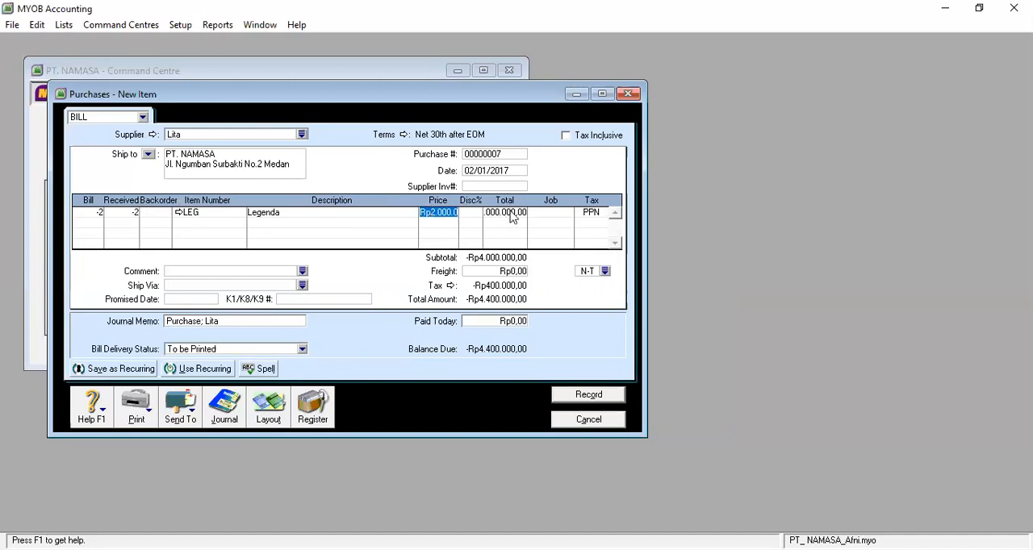
click(511, 211)
key(Return)
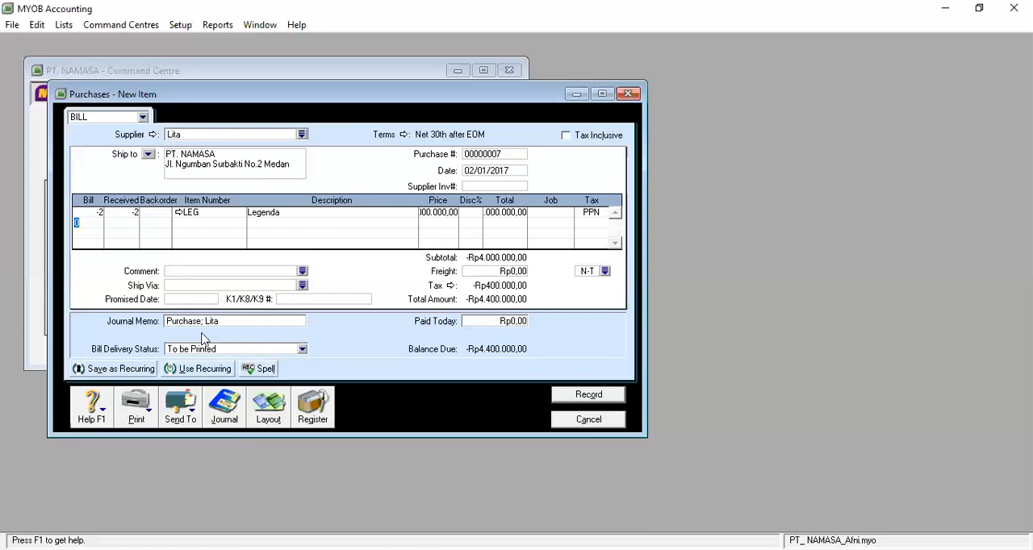
Change the return bill's journal memo wording to "Retur Pembelian", keeping the supplier's name at the end
click(172, 323)
click(200, 322)
key(BackSpace)
key(BackSpace)
key(BackSpace)
key(BackSpace)
key(BackSpace)
key(BackSpace)
key(BackSpace)
key(BackSpace)
text(Retur Pemb)
key(BackSpace)
key(BackSpace)
text(belian)
key(Tab)
key(Tab)
key(Tab)
key(Tab)
Date the return bill 14/01/2017
click(491, 172)
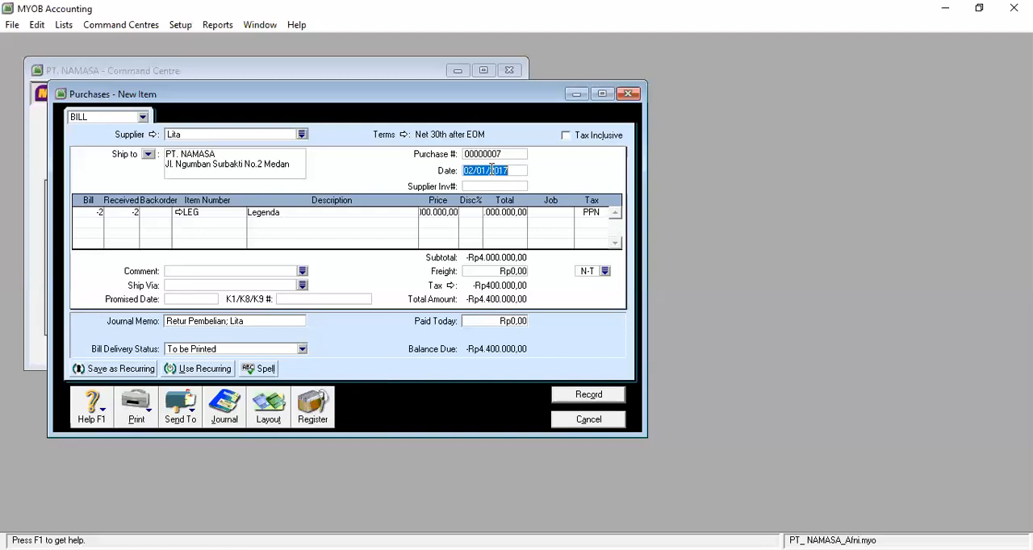
text(14/01/2017)
key(Tab)
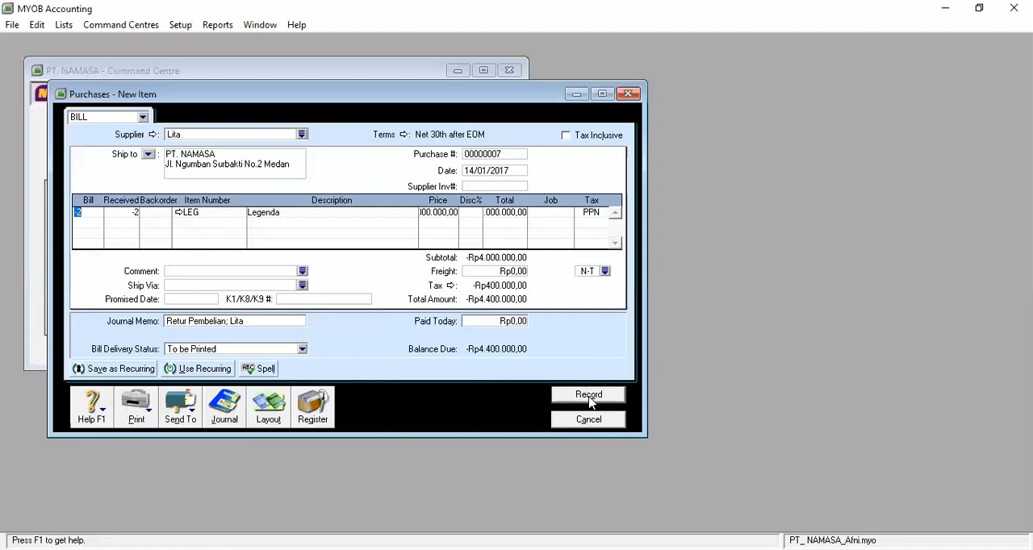
Record the purchase return for the Legenda units
key(Tab)
key(Tab)
key(Tab)
key(Tab)
key(Tab)
key(Tab)
key(Tab)
key(Tab)
key(Tab)
click(589, 397)
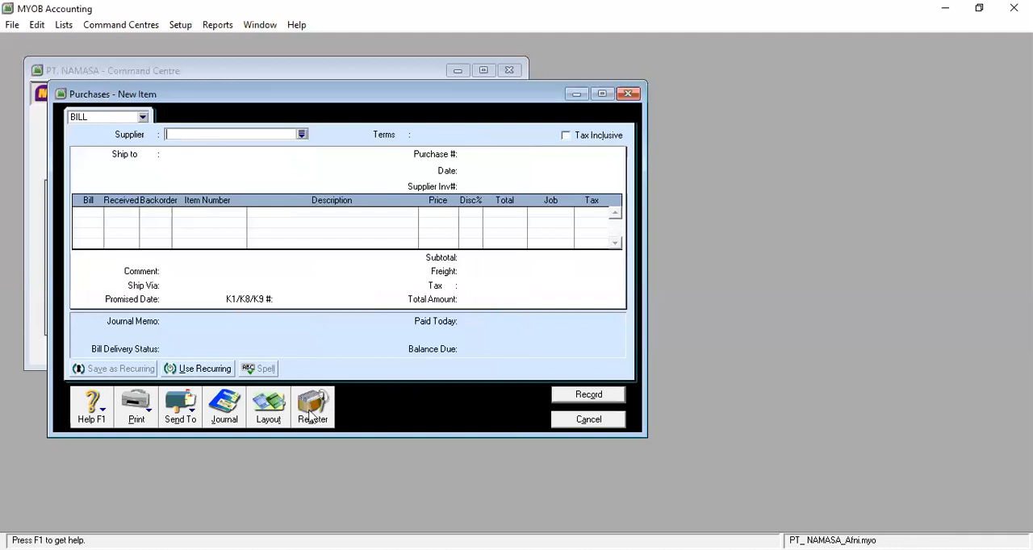
Review the debit and credit lines of the "Retur Pembelian" entry in the purchases transaction journal, then close the journal and the blank purchase
click(231, 405)
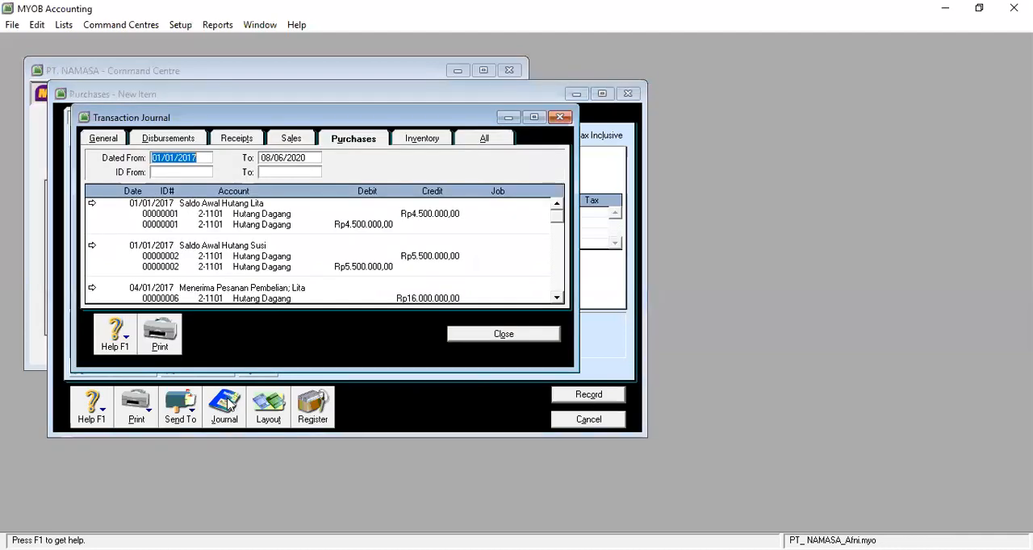
click(557, 298)
click(557, 300)
click(556, 300)
click(557, 300)
click(557, 299)
click(556, 300)
click(556, 299)
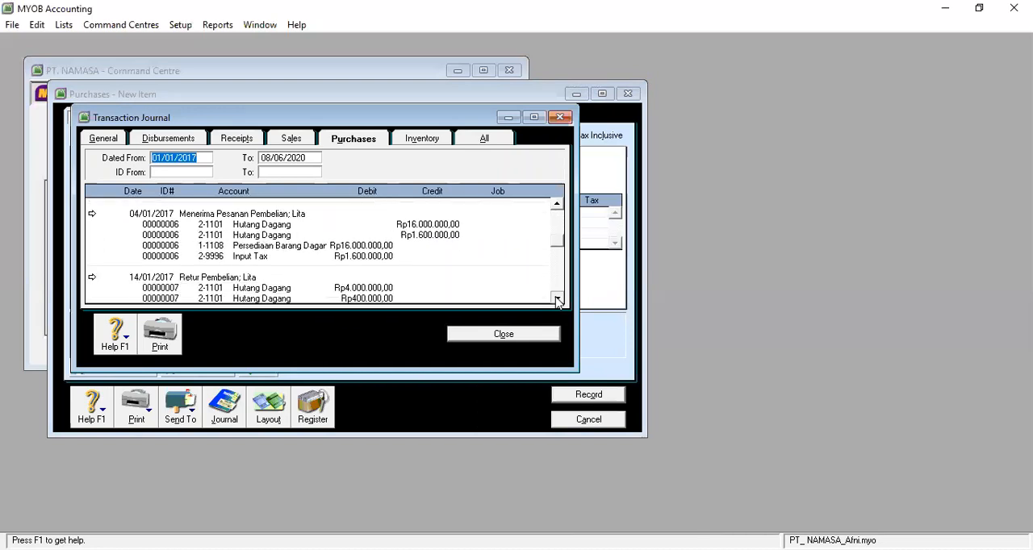
click(556, 299)
click(557, 300)
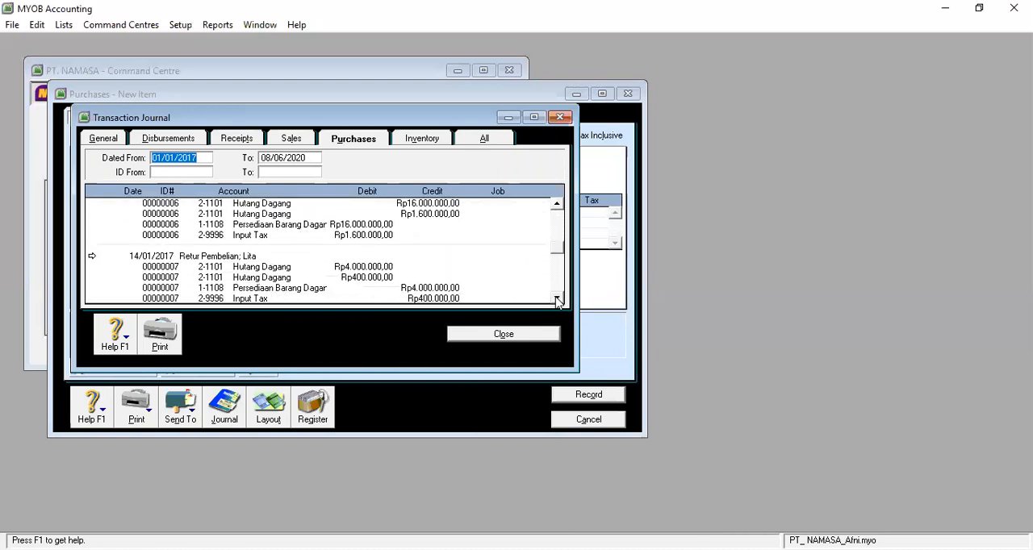
click(557, 299)
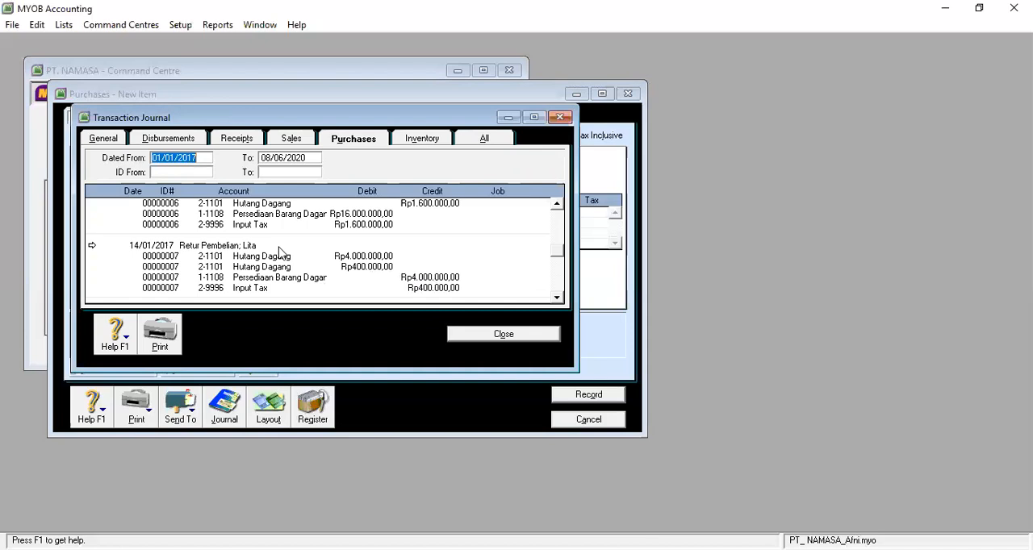
click(521, 340)
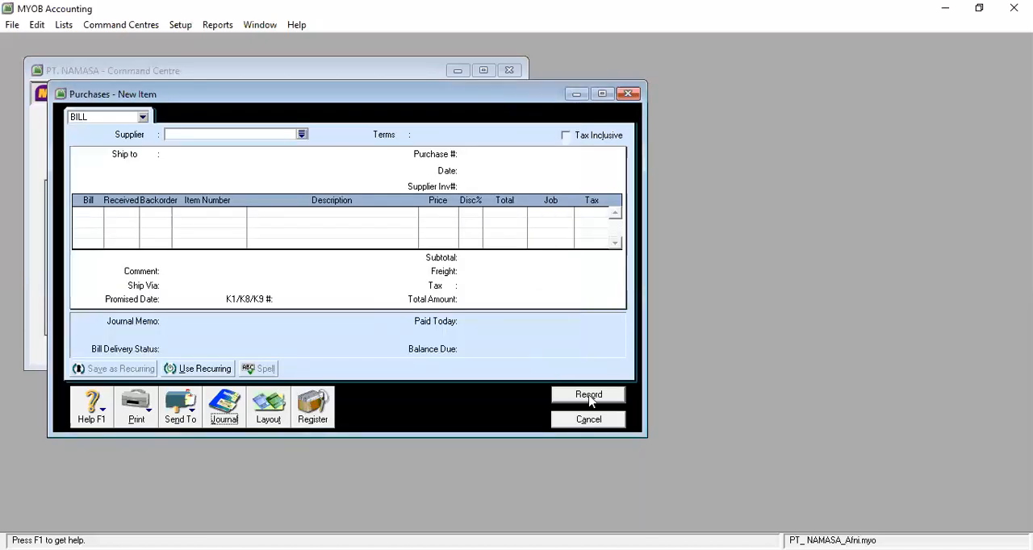
click(593, 421)
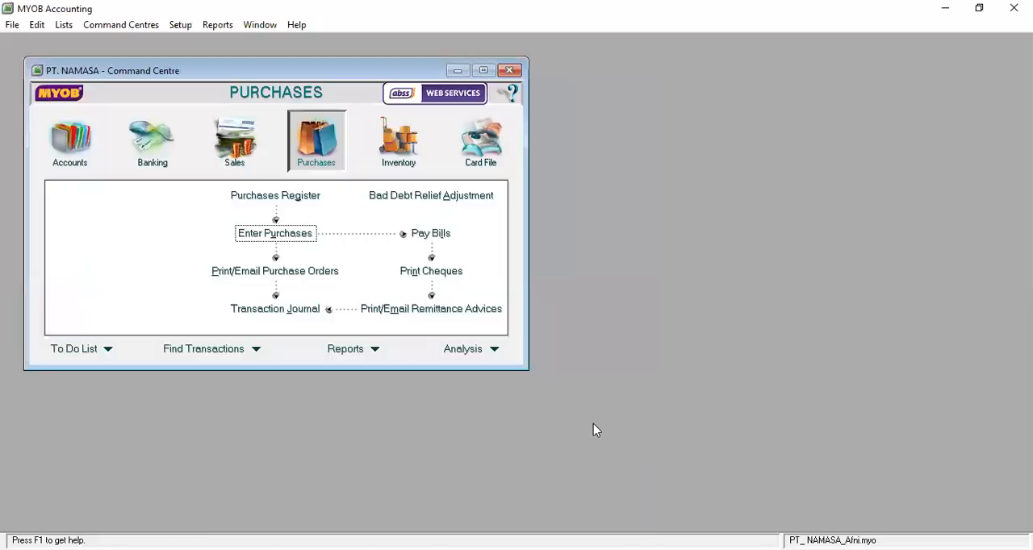
Find the supplier's return under Returns & Debits in the Purchases Register and start applying it to a purchase
click(305, 201)
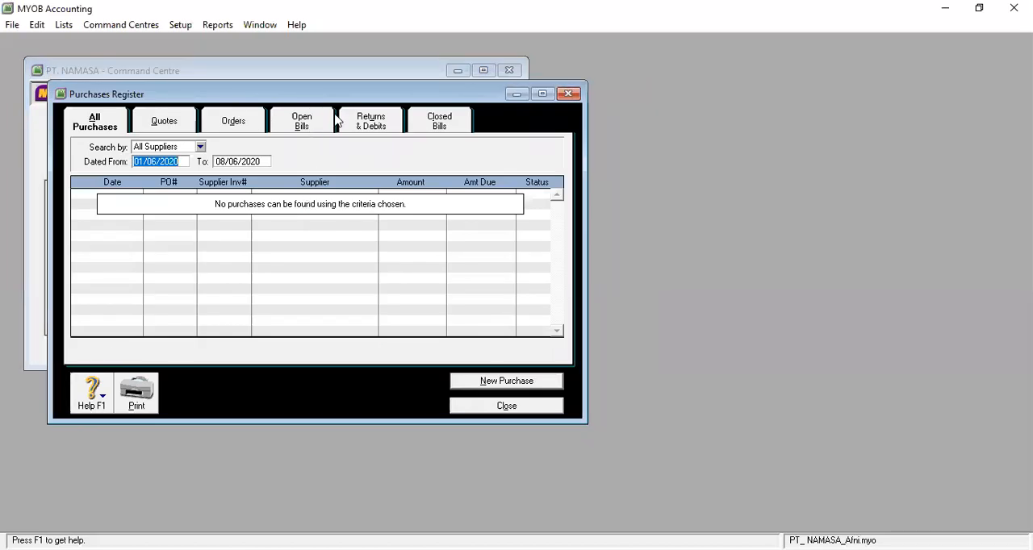
click(373, 123)
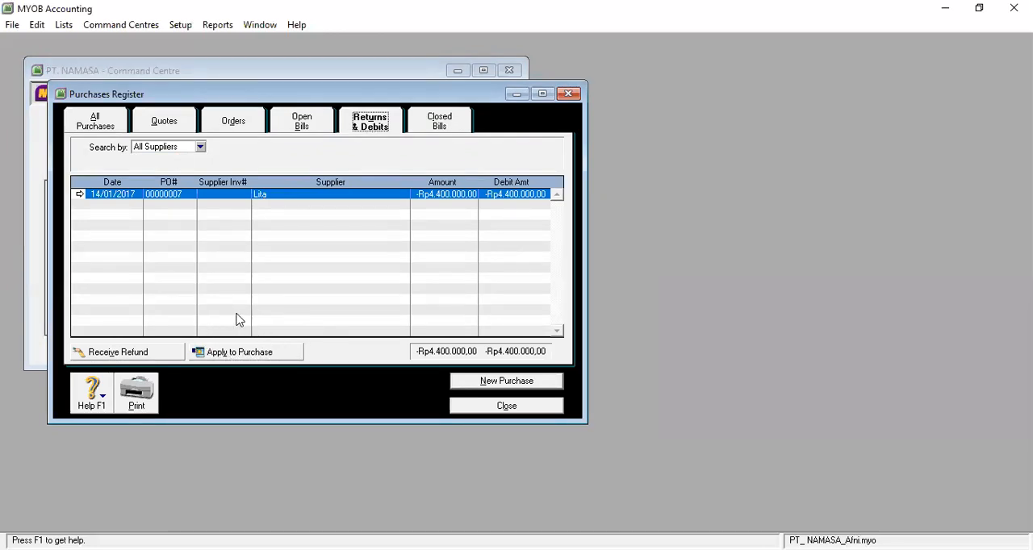
click(267, 357)
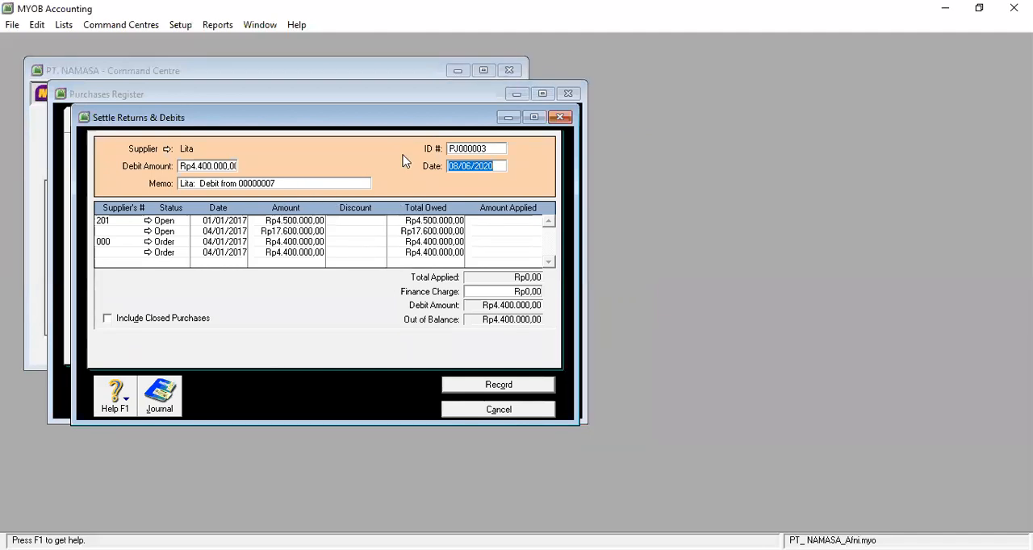
Set the settlement date of the return to 14/01/2017
click(497, 168)
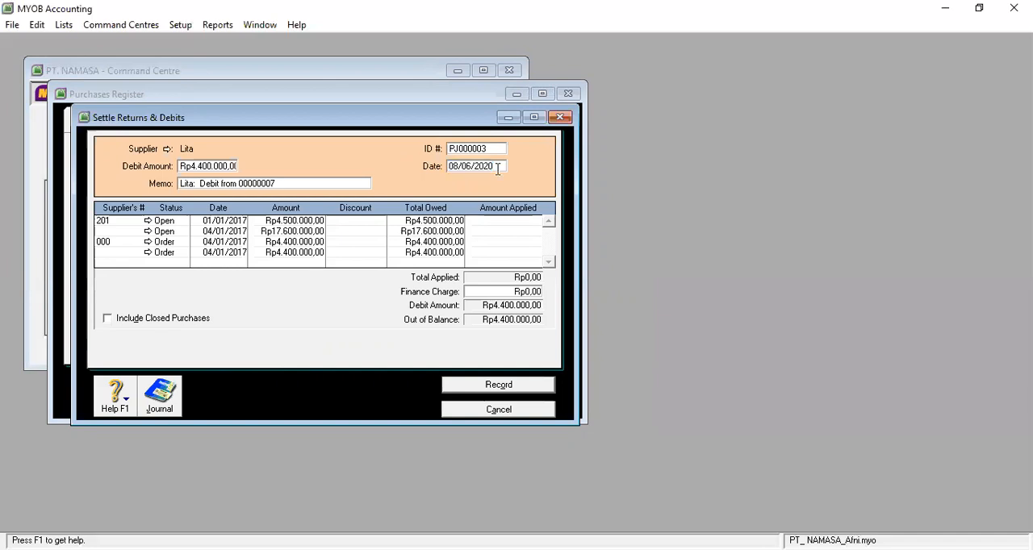
key(BackSpace)
key(BackSpace)
key(BackSpace)
key(BackSpace)
key(BackSpace)
key(BackSpace)
key(BackSpace)
key(BackSpace)
key(BackSpace)
key(BackSpace)
text(14/01/)
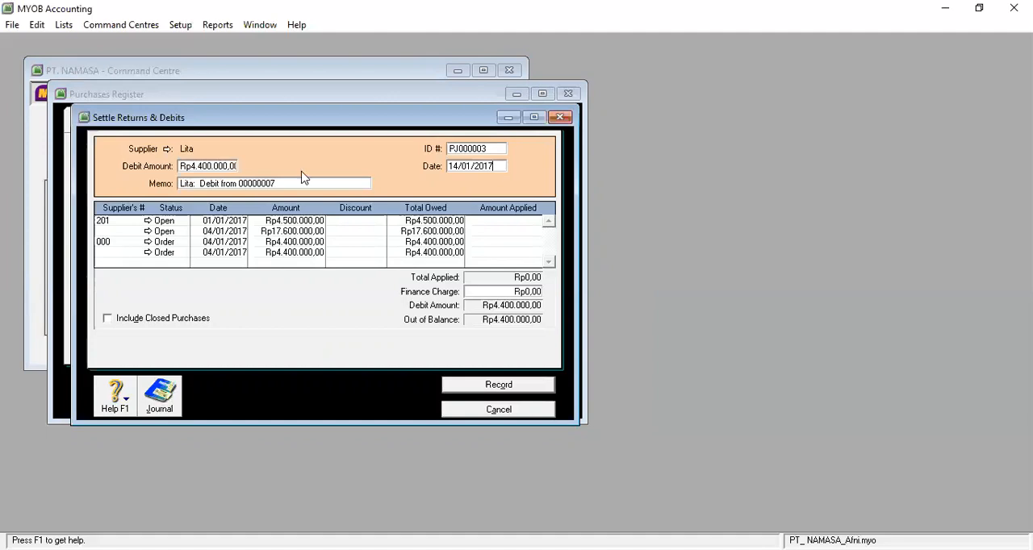
Add "Retur Pembelian" in front of the existing settlement memo text
click(198, 187)
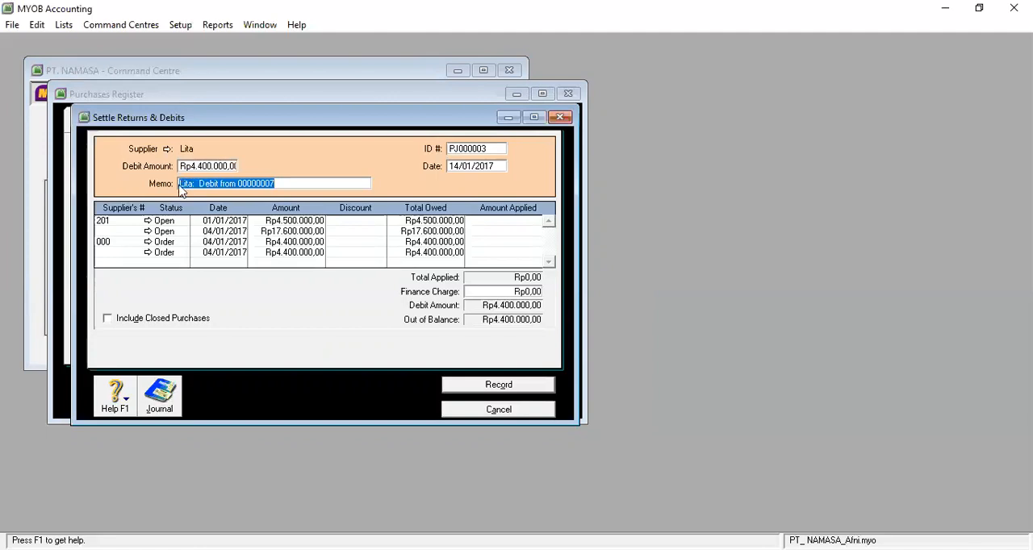
click(182, 186)
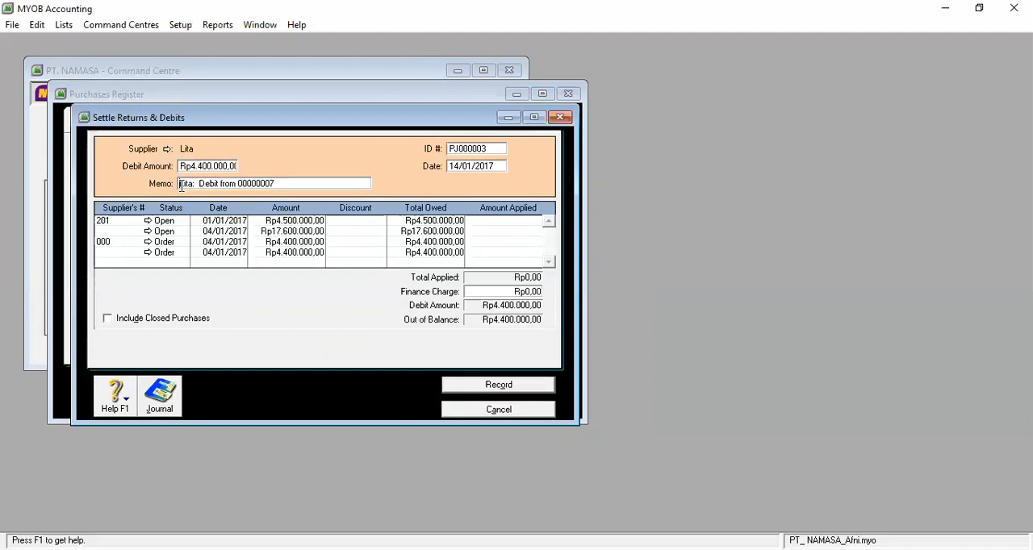
text(Retur Pe)
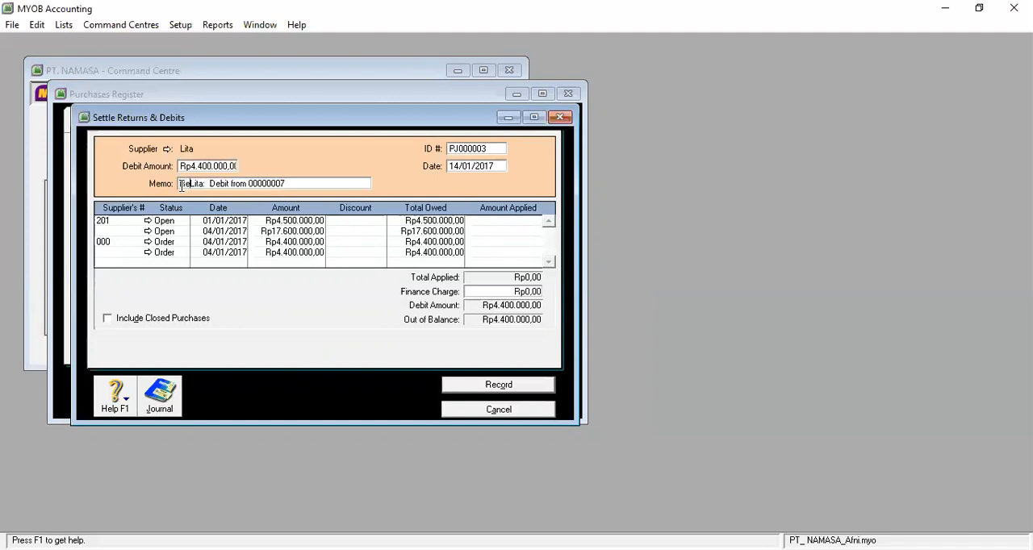
text(mbelian)
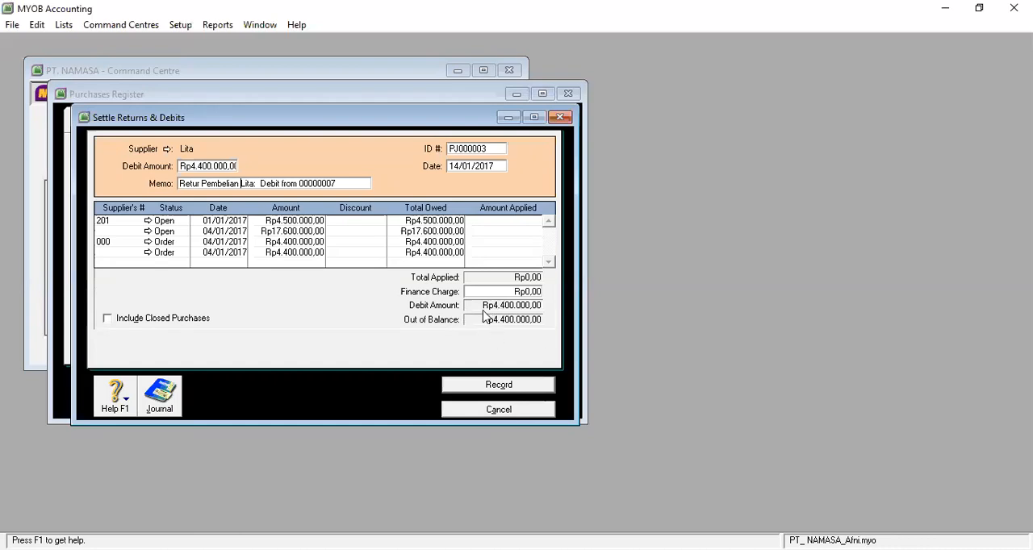
Balance the settlement by assigning the Rp4.400.000,00 debit to the finance charge, then record it and close the Purchases Register
click(496, 385)
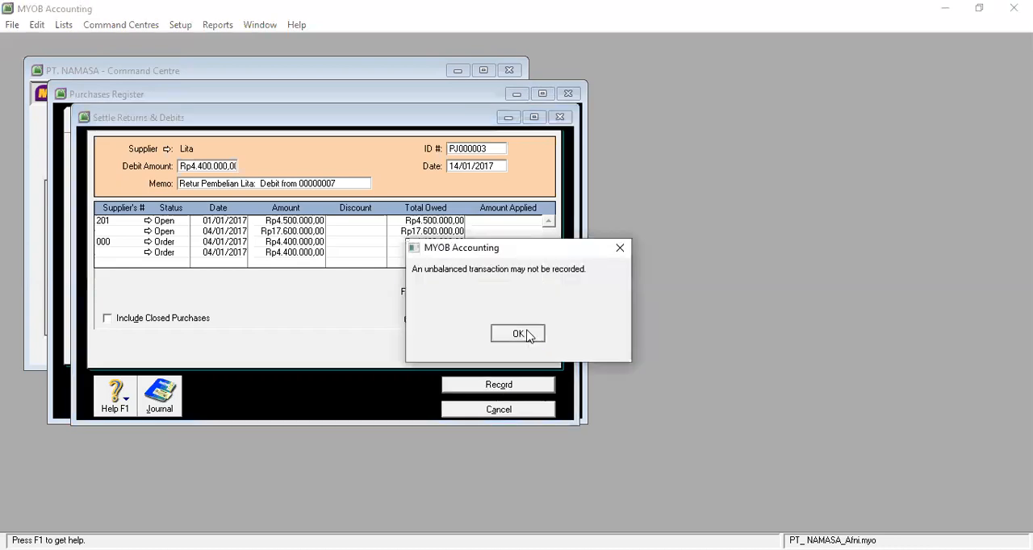
click(518, 334)
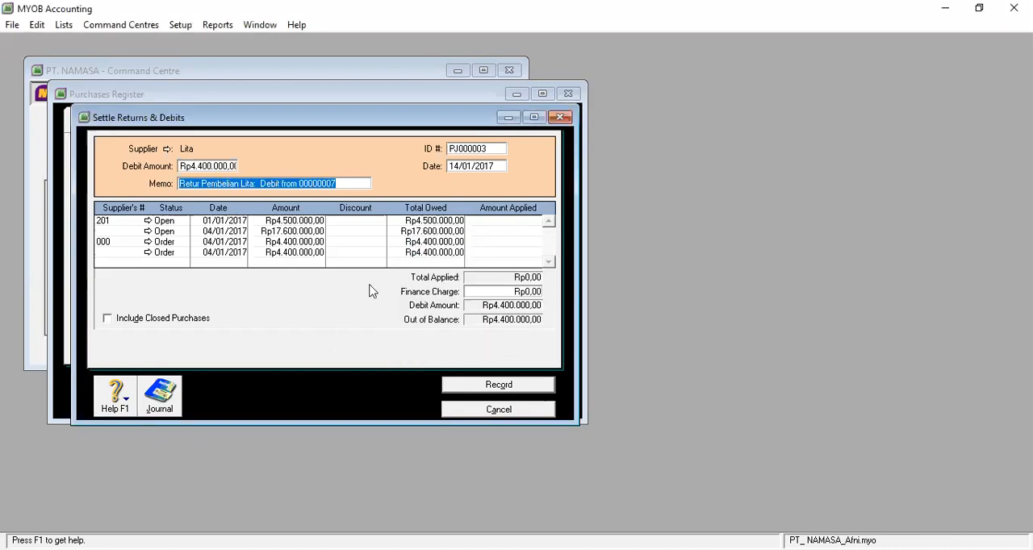
click(211, 167)
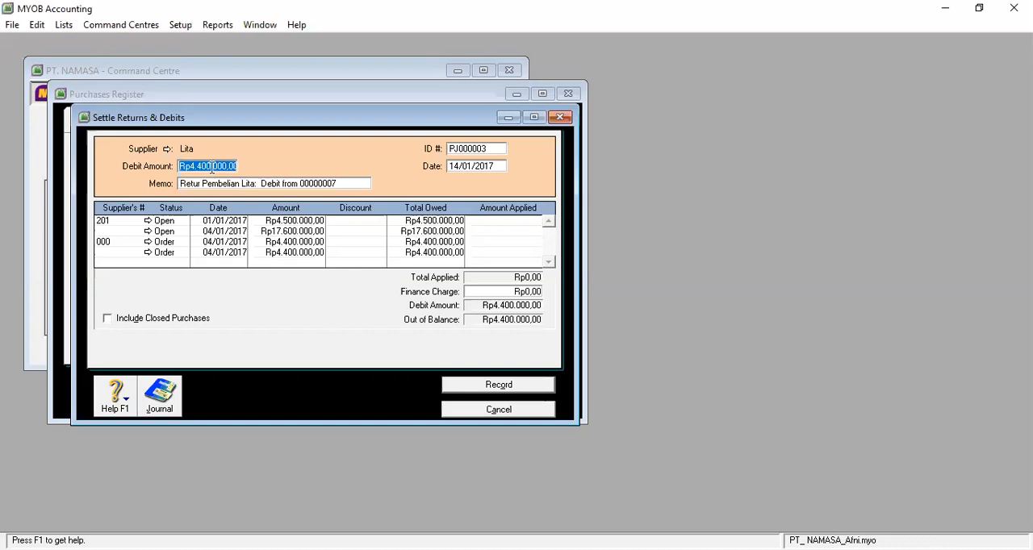
key(Tab)
key(Tab)
key(Tab)
key(Tab)
key(Tab)
key(Tab)
key(Tab)
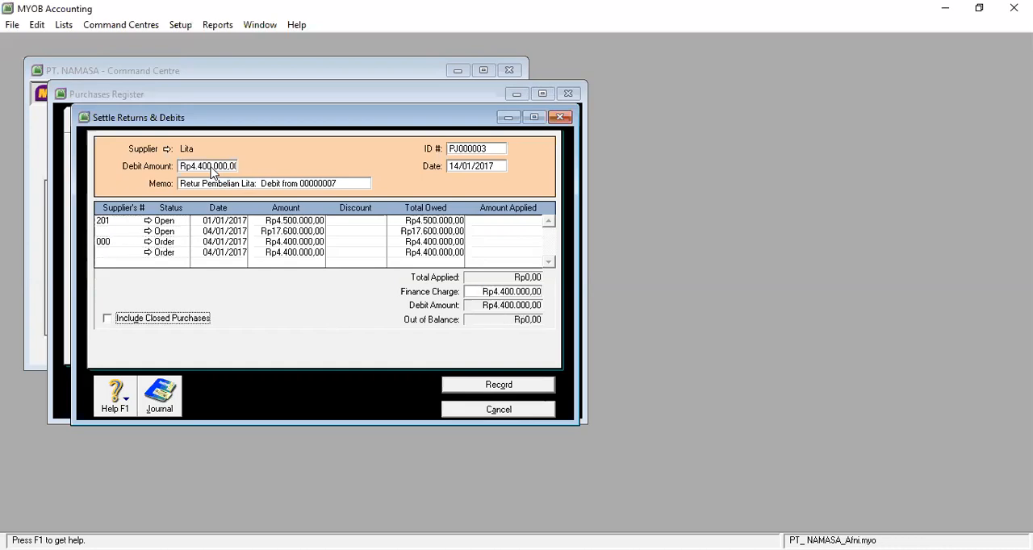
key(Tab)
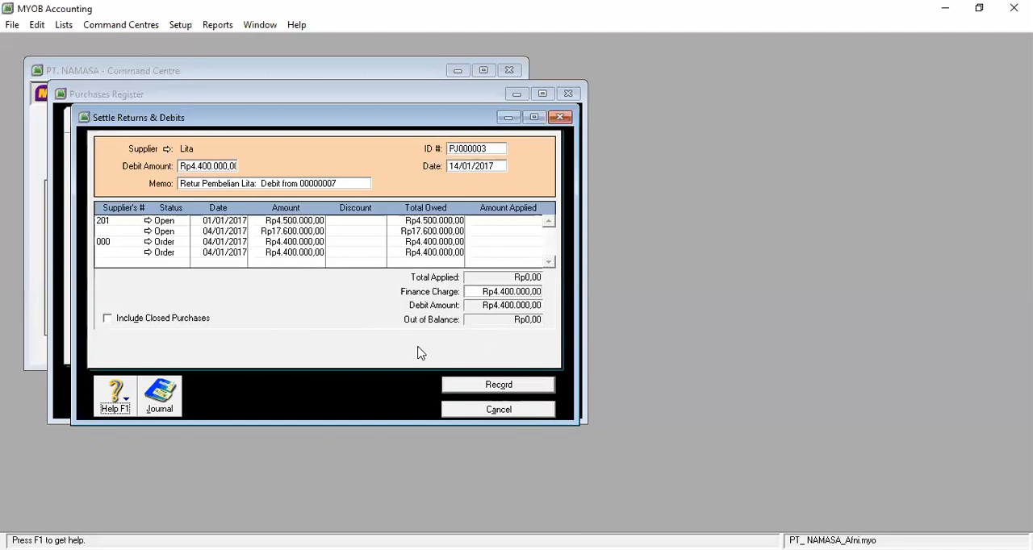
click(530, 392)
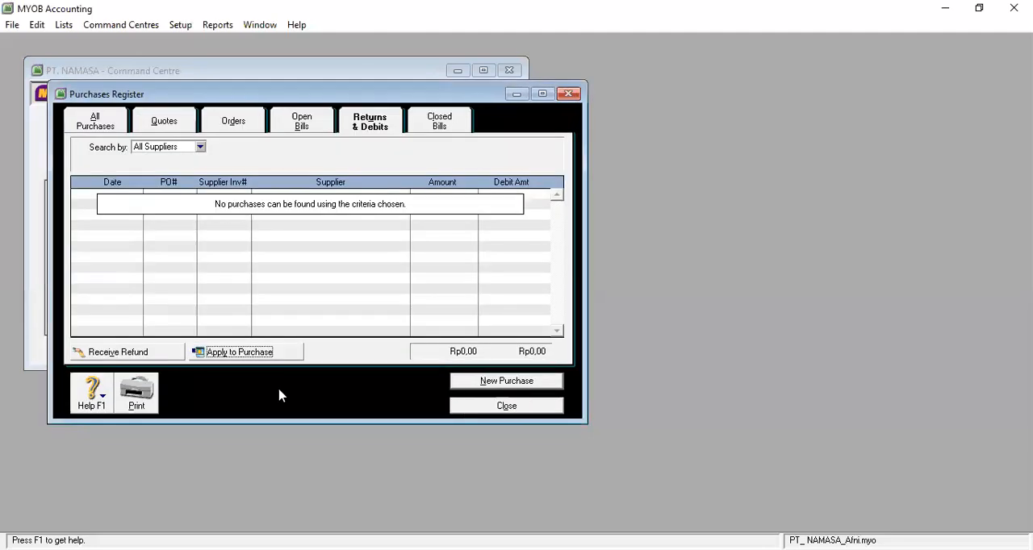
click(568, 94)
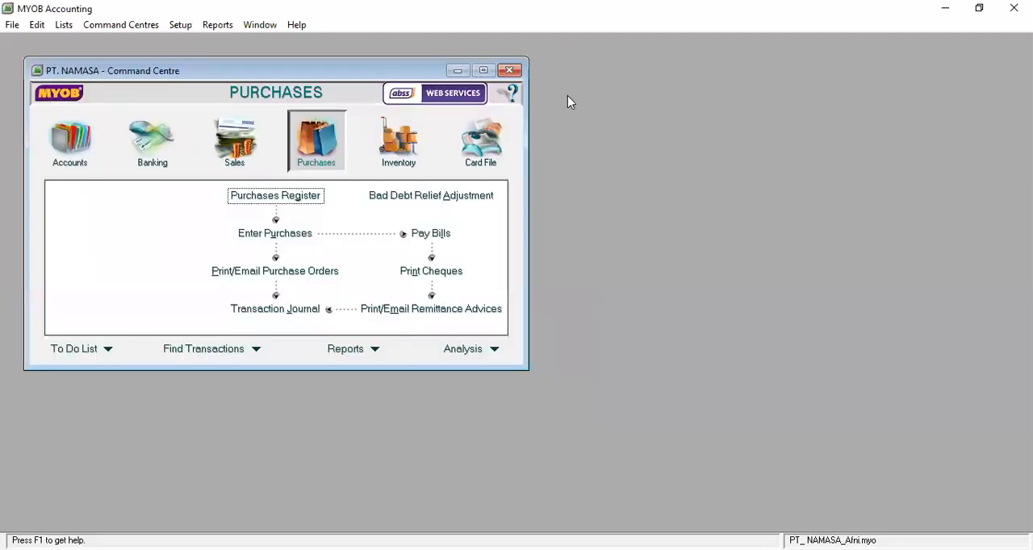
Review the return, its debit settlement and the 04/01/2017 purchase entry in the purchases transaction journal, then close the journal
click(275, 311)
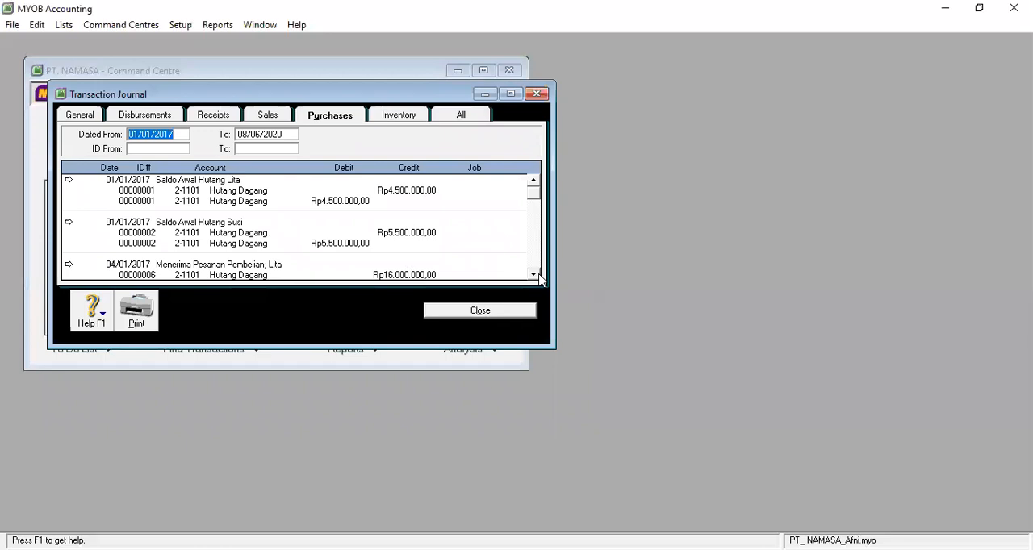
click(533, 275)
click(534, 275)
click(534, 275)
click(534, 275)
click(534, 276)
click(533, 275)
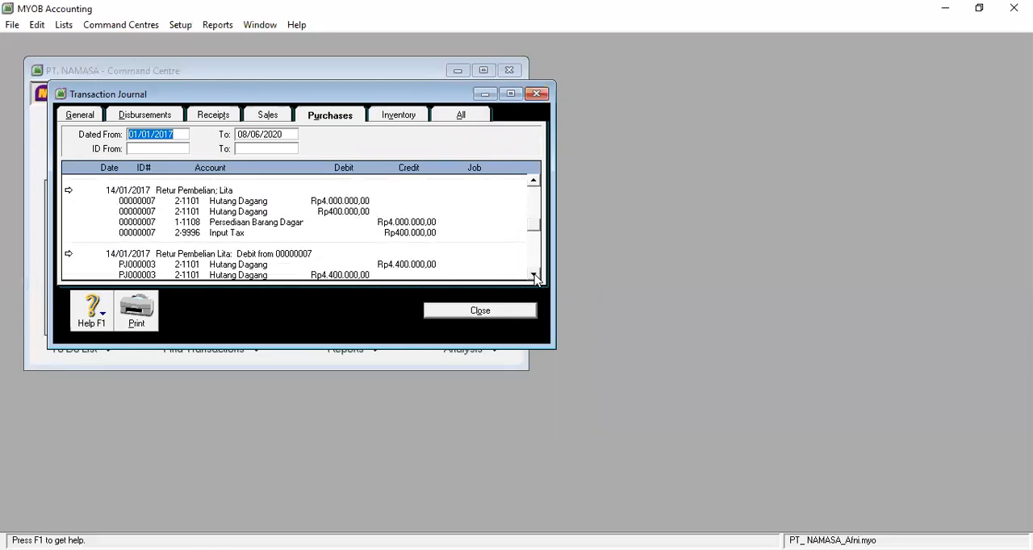
click(534, 275)
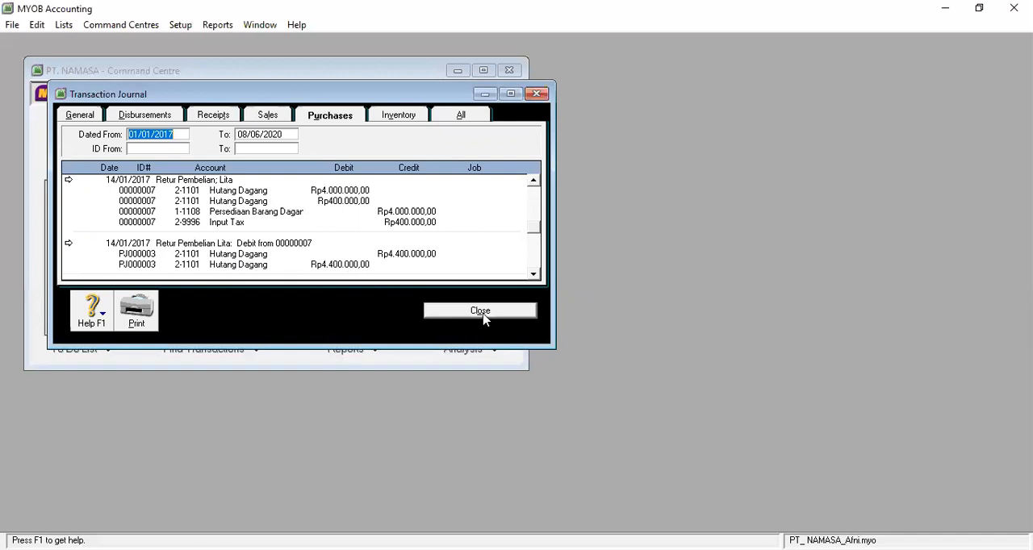
click(531, 183)
click(531, 183)
click(531, 183)
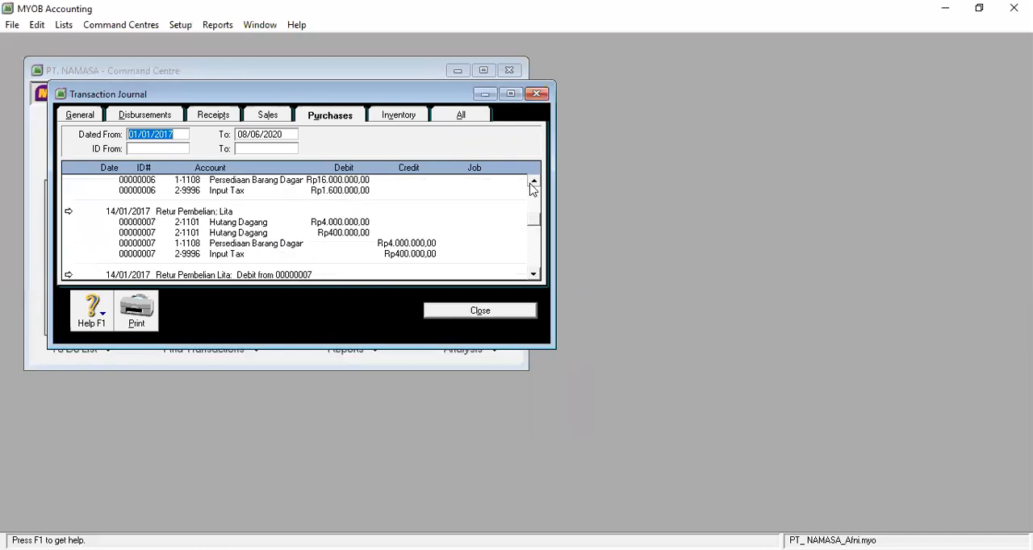
click(531, 183)
click(531, 183)
click(531, 184)
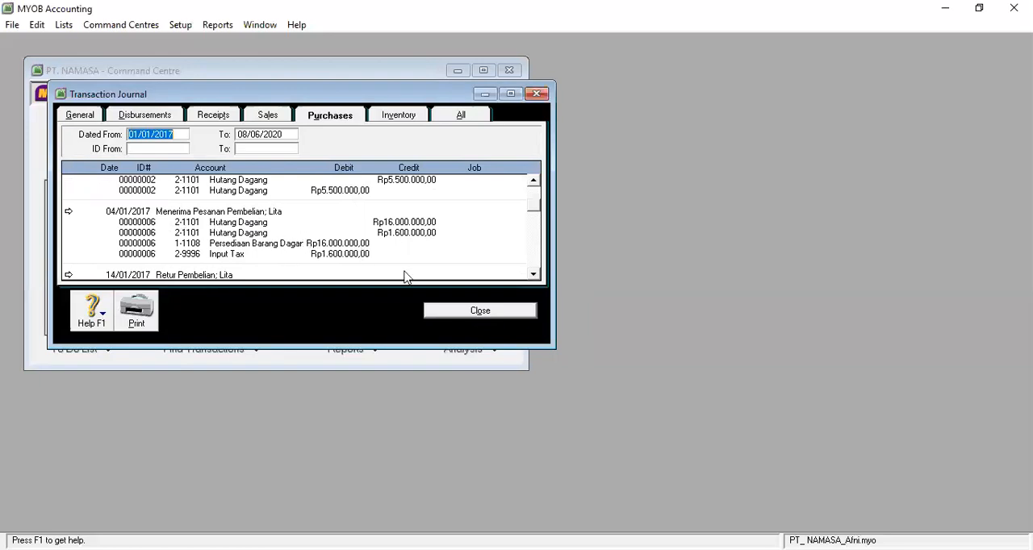
click(479, 311)
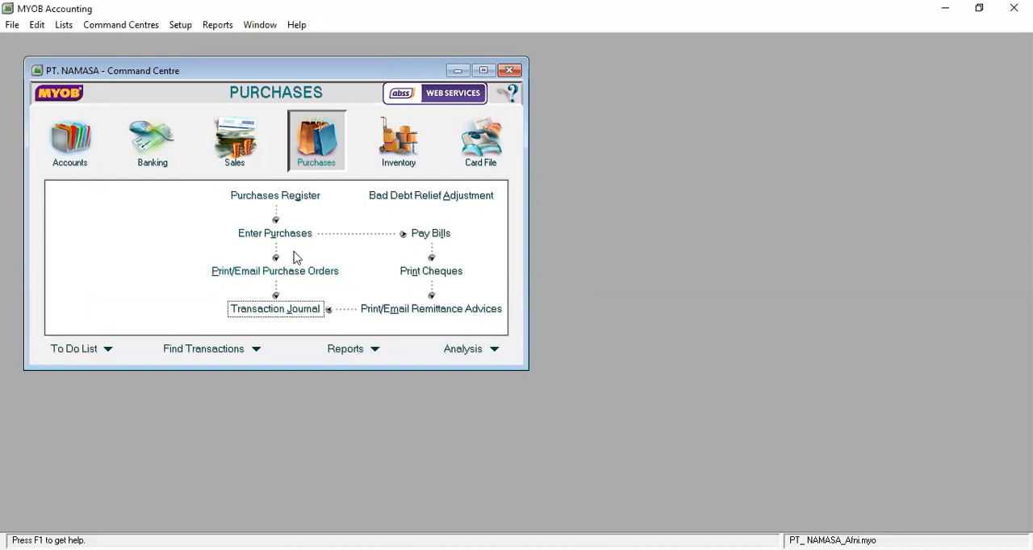
Start a bill payment from the Kas Ditangan account for the supplier whose return was settled
click(440, 240)
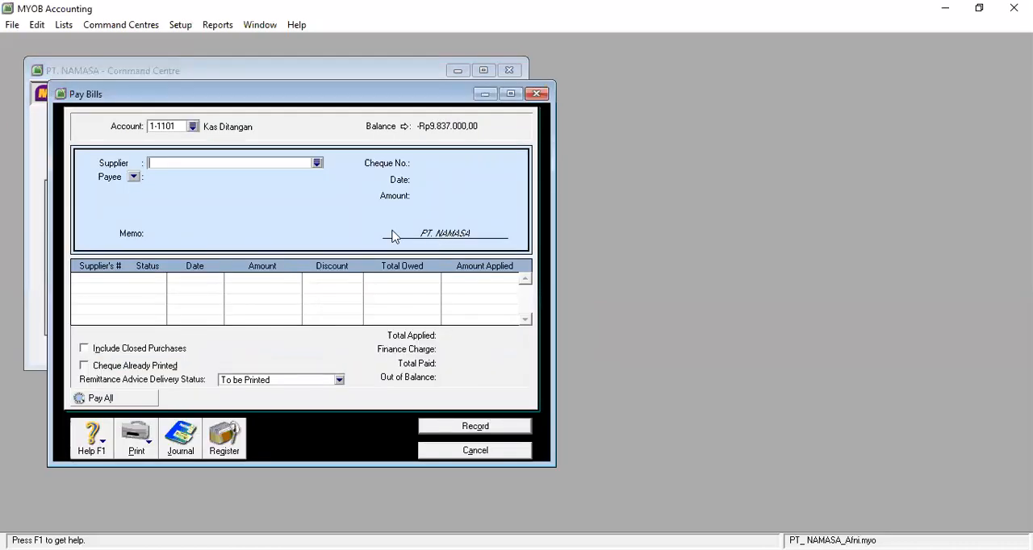
click(193, 127)
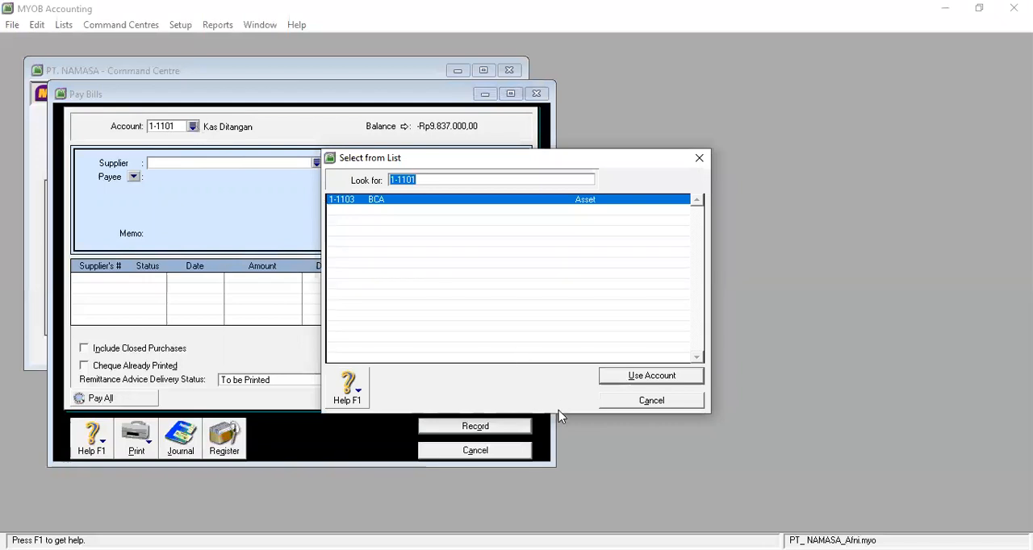
click(658, 404)
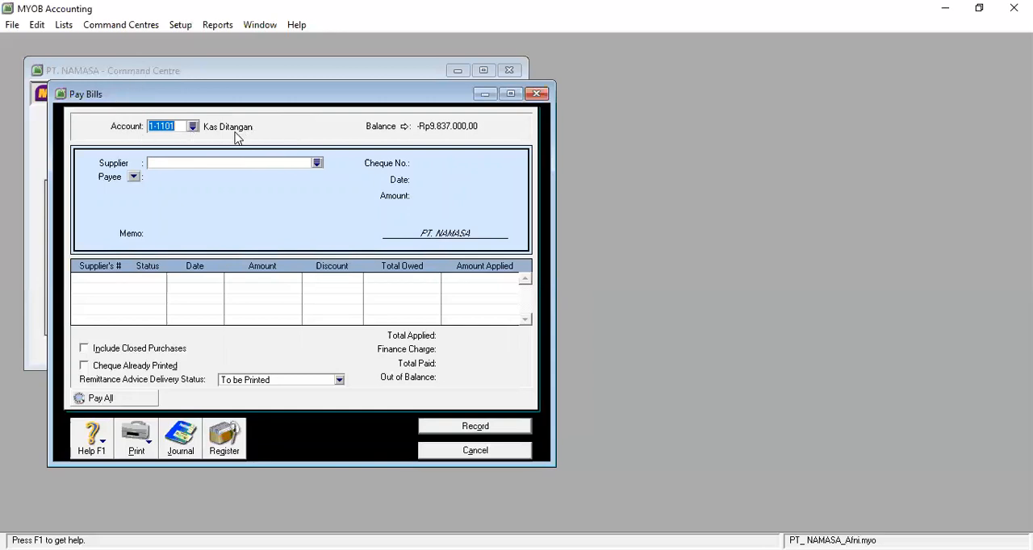
click(318, 164)
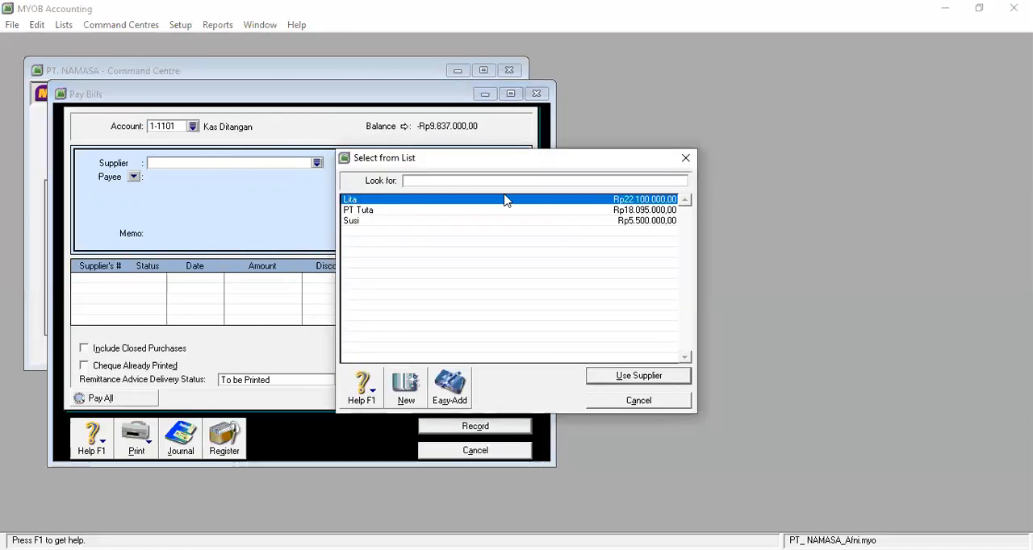
click(622, 379)
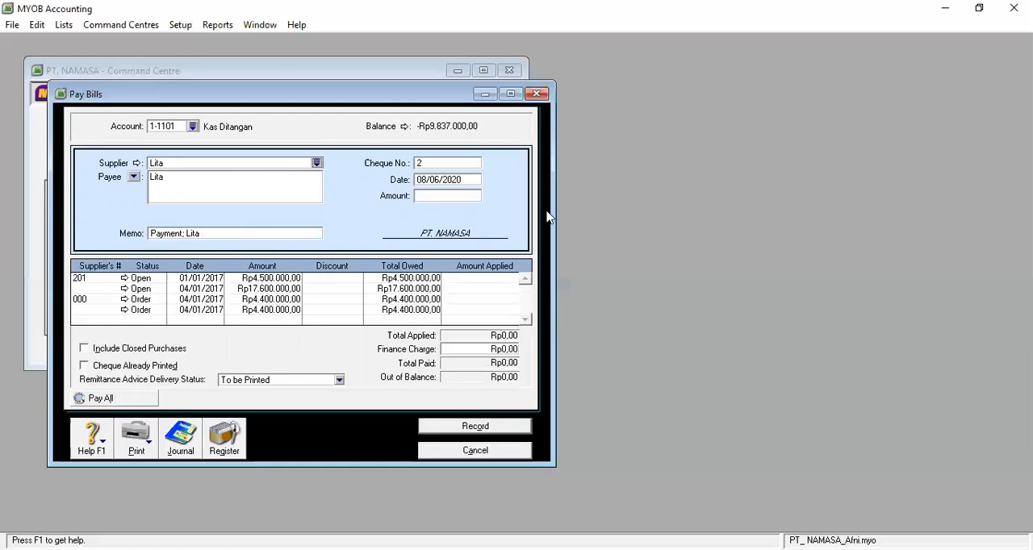
Set the date of the bill payment to 25/01/2017
click(460, 179)
text(25/01/2017)
key(Tab)
key(Tab)
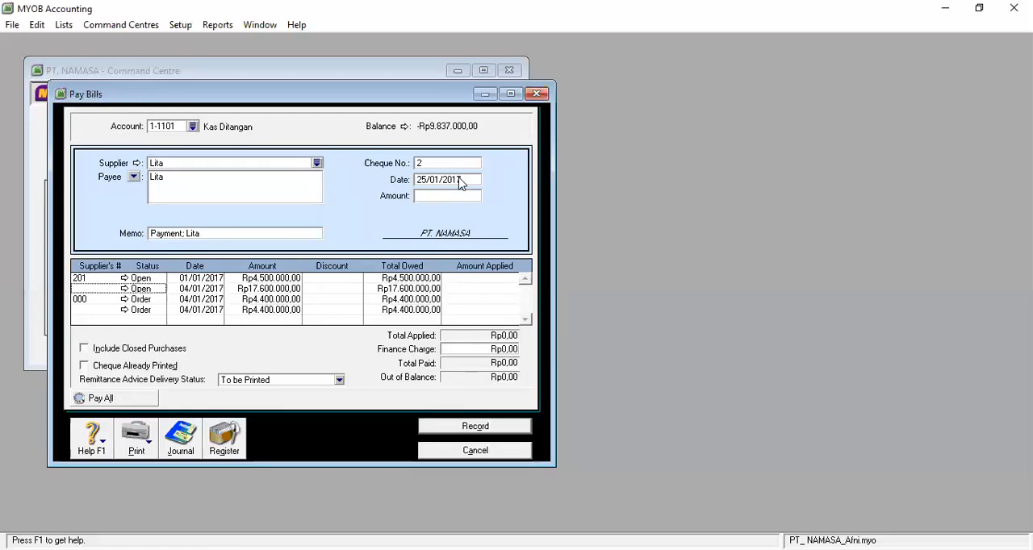
key(Down)
key(Down)
key(Tab)
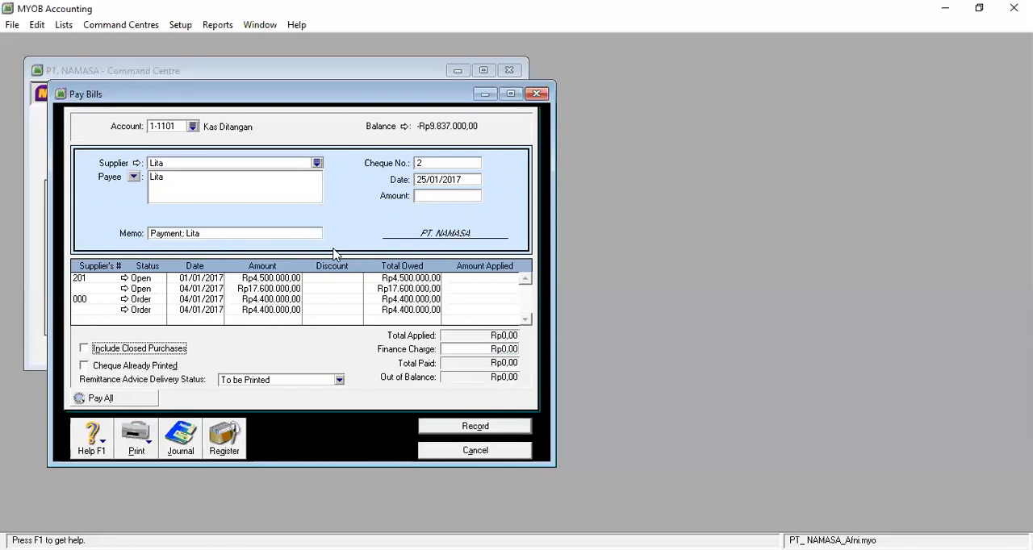
Apply Rp17.600.000,00 to the open purchase dated 04/01/2017 and fill in the same payment amount
click(460, 289)
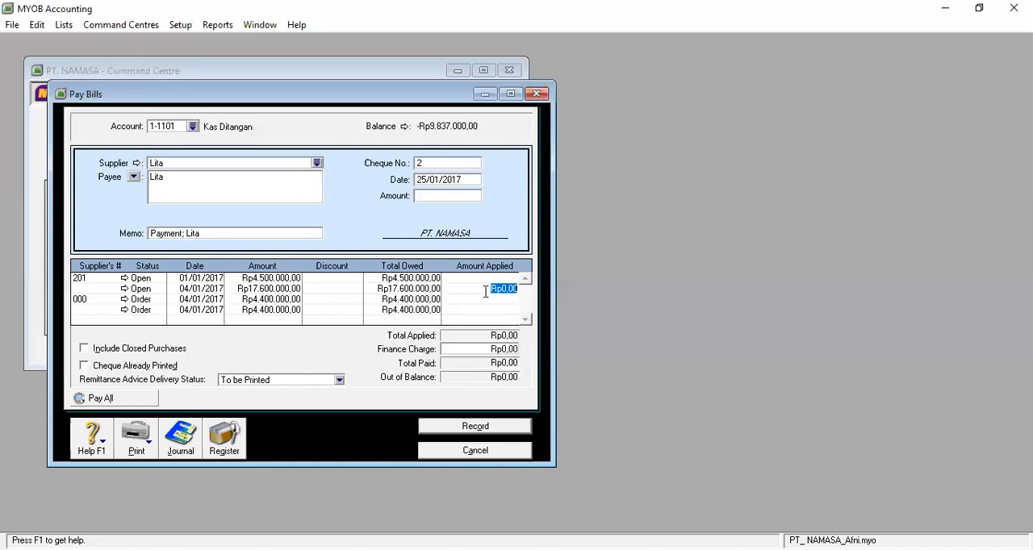
text(17600000)
key(Tab)
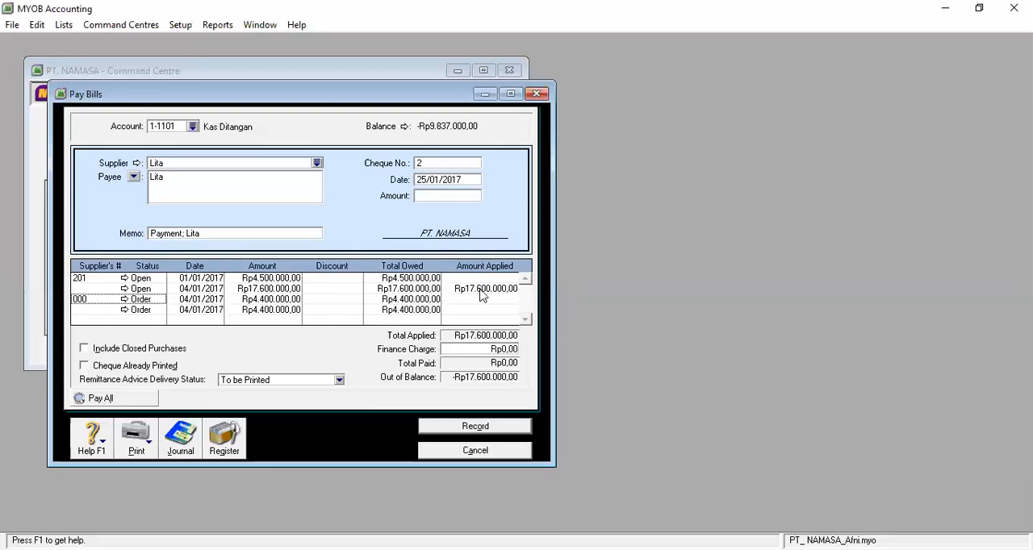
click(440, 195)
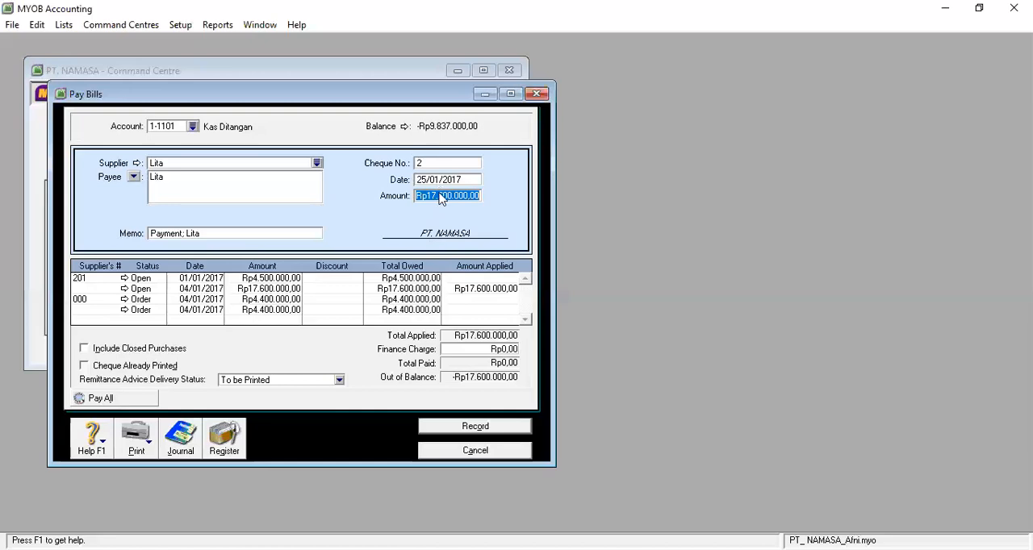
key(Tab)
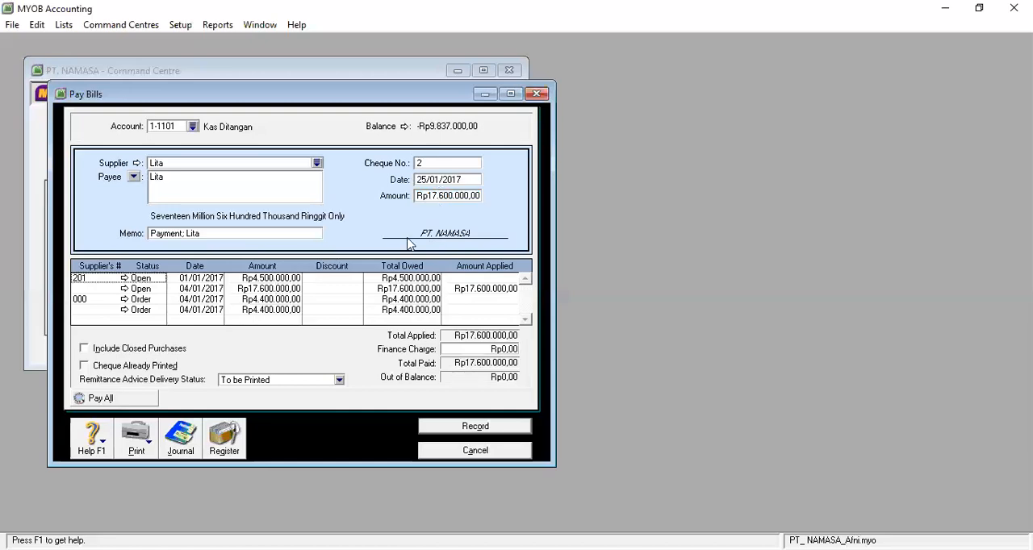
Replace "Payment" with "Membayar Hutang" in the payment memo, keeping the supplier's name after it
click(185, 233)
click(182, 233)
key(BackSpace)
key(BackSpace)
key(BackSpace)
key(BackSpace)
key(BackSpace)
key(BackSpace)
key(BackSpace)
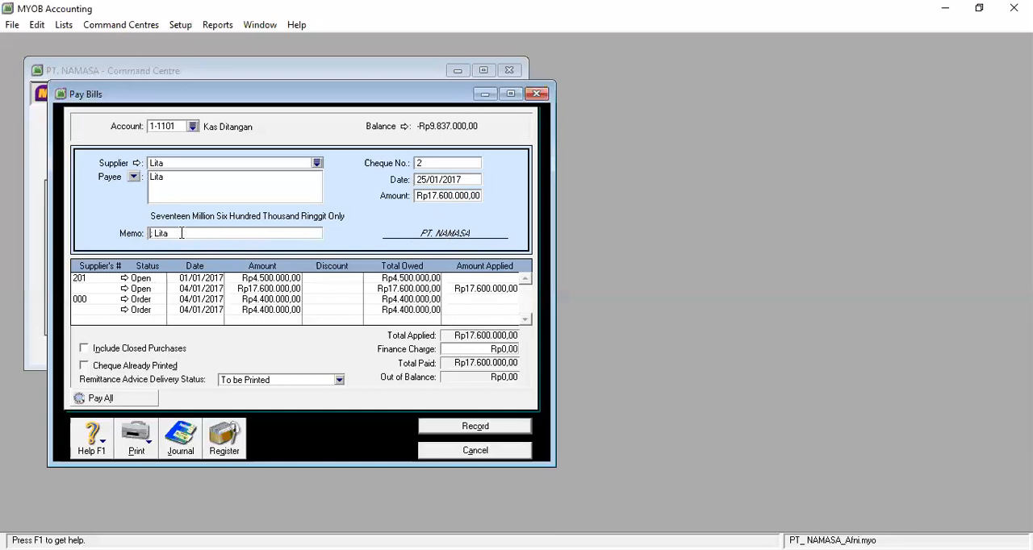
text(Membayar Hutang)
key(Delete)
key(Tab)
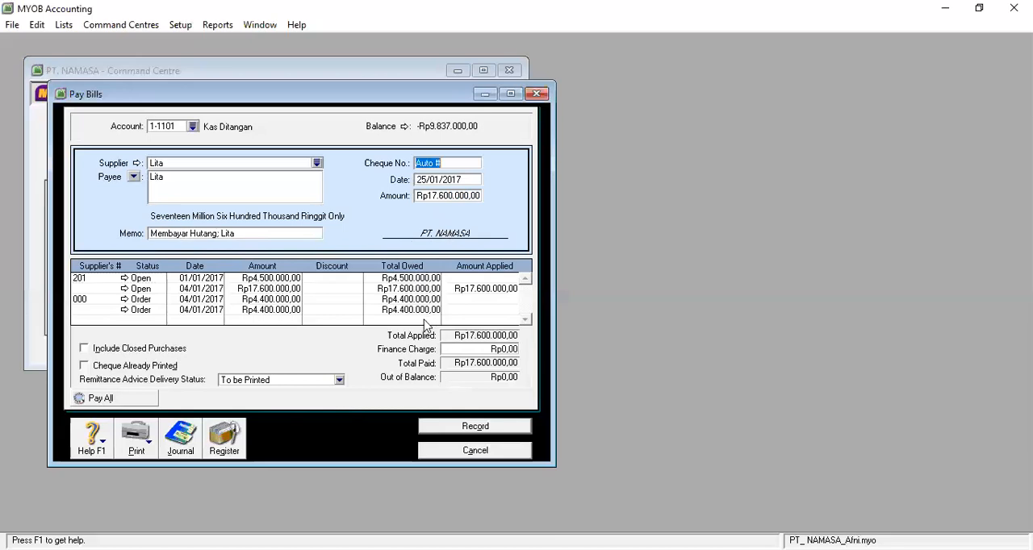
key(Tab)
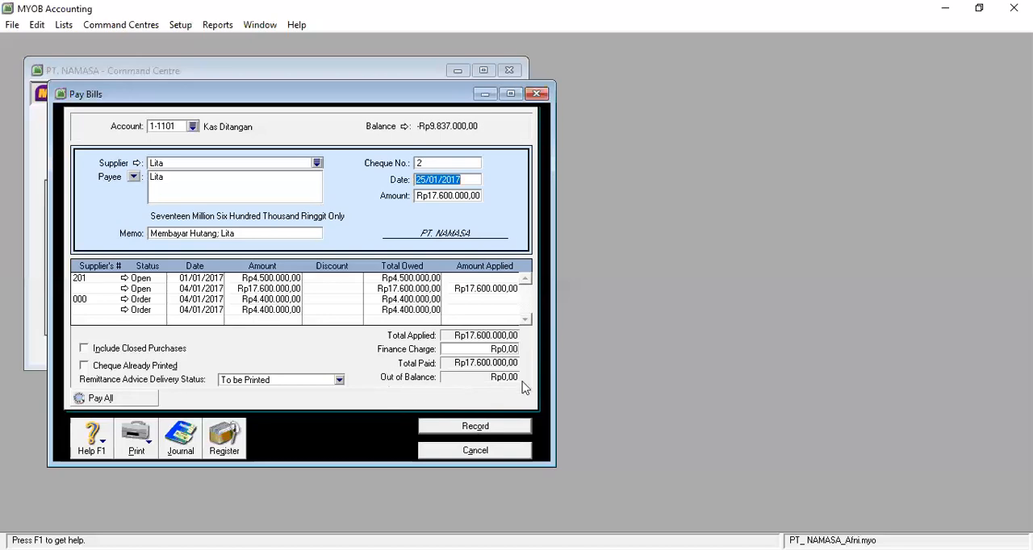
Record the bill payment and check its debit and credit lines in the disbursements transaction journal
click(481, 430)
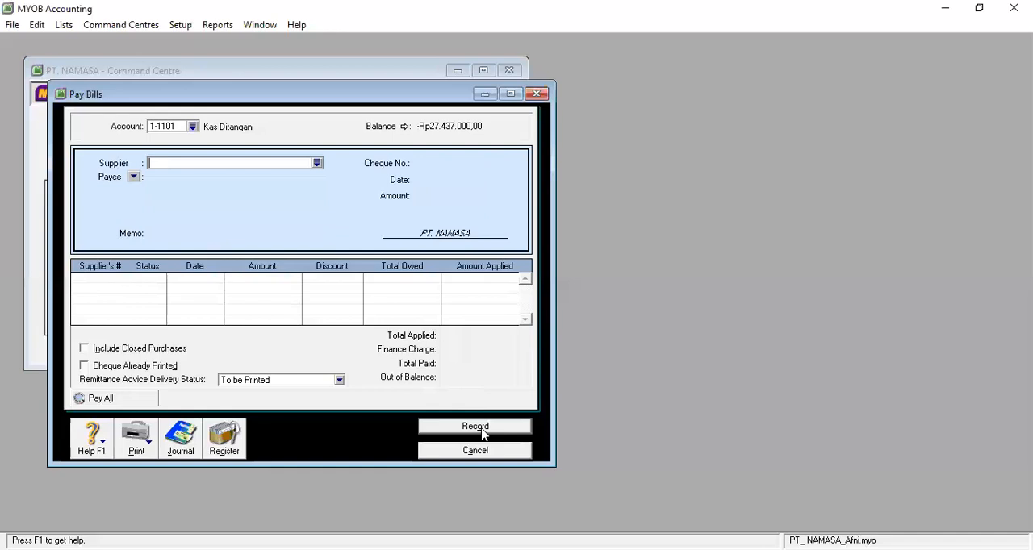
click(182, 440)
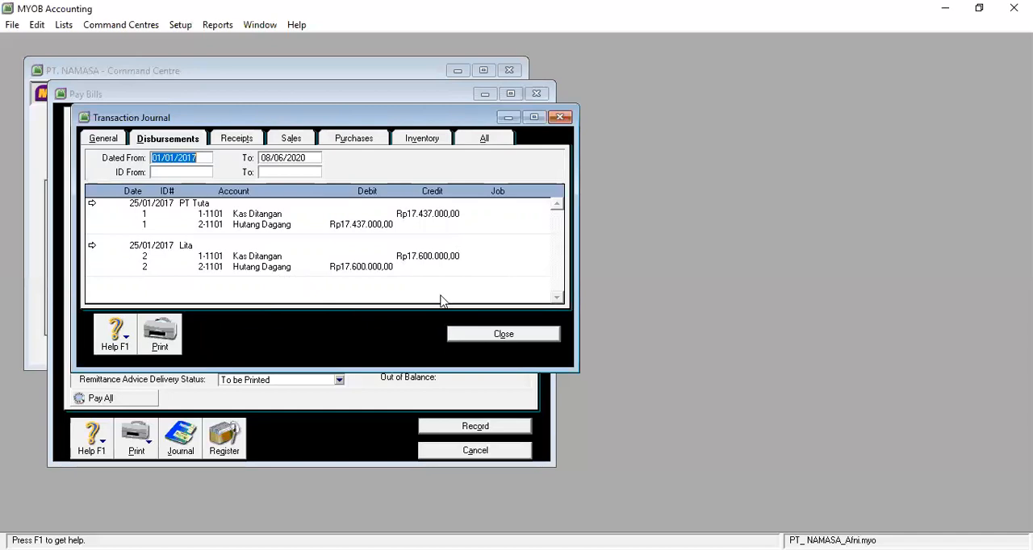
click(503, 334)
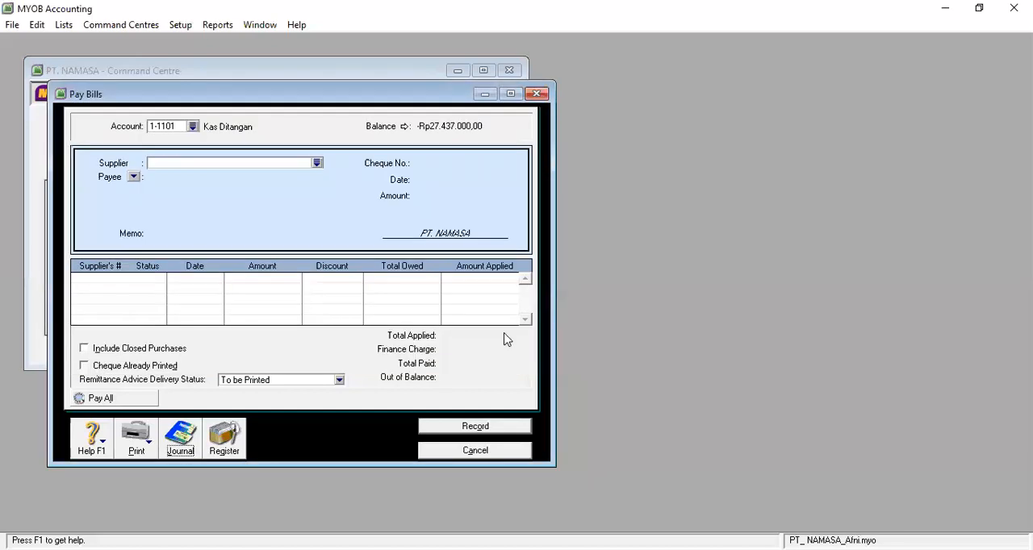